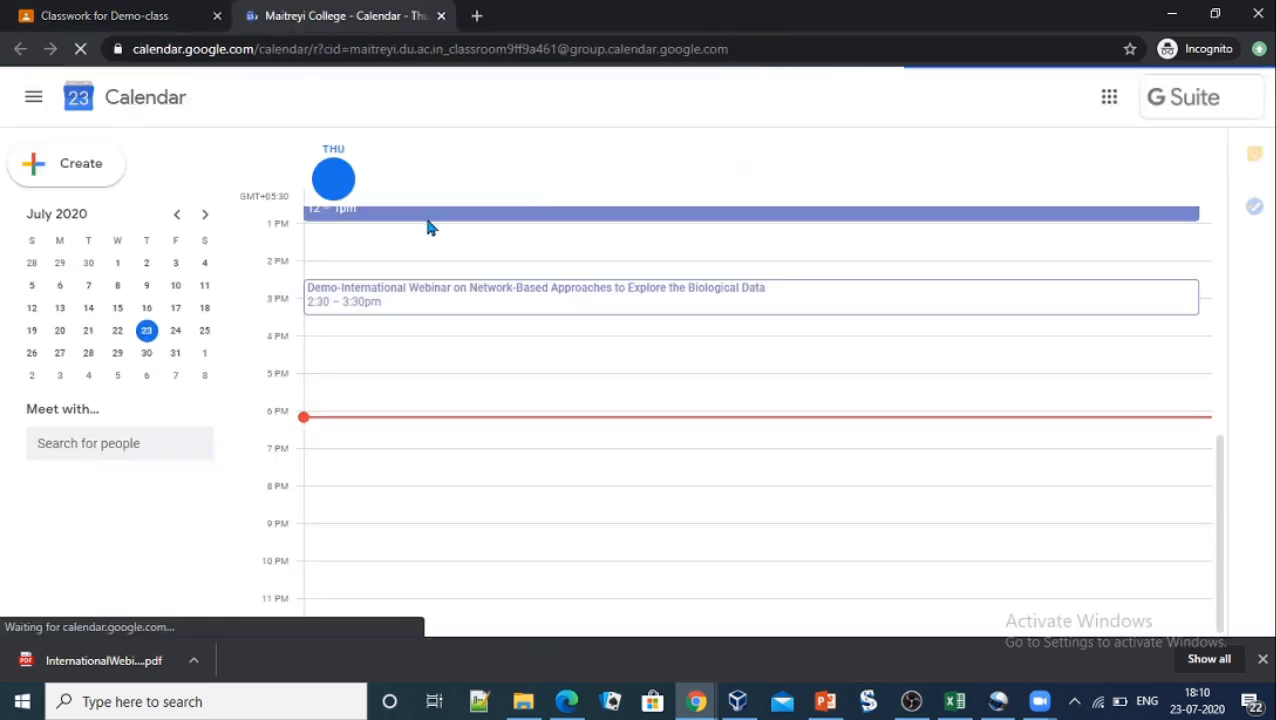
- Create a new event with the full set of options and title it "chapter 1"
click(84, 172)
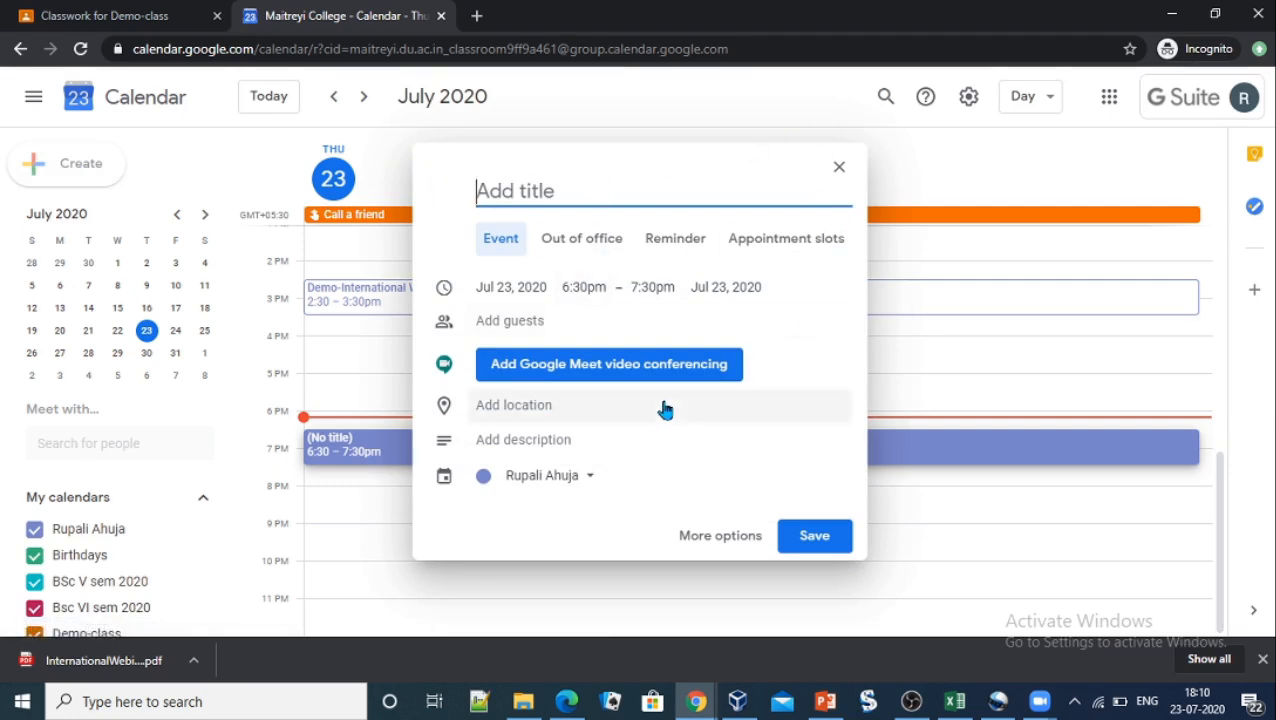
click(714, 541)
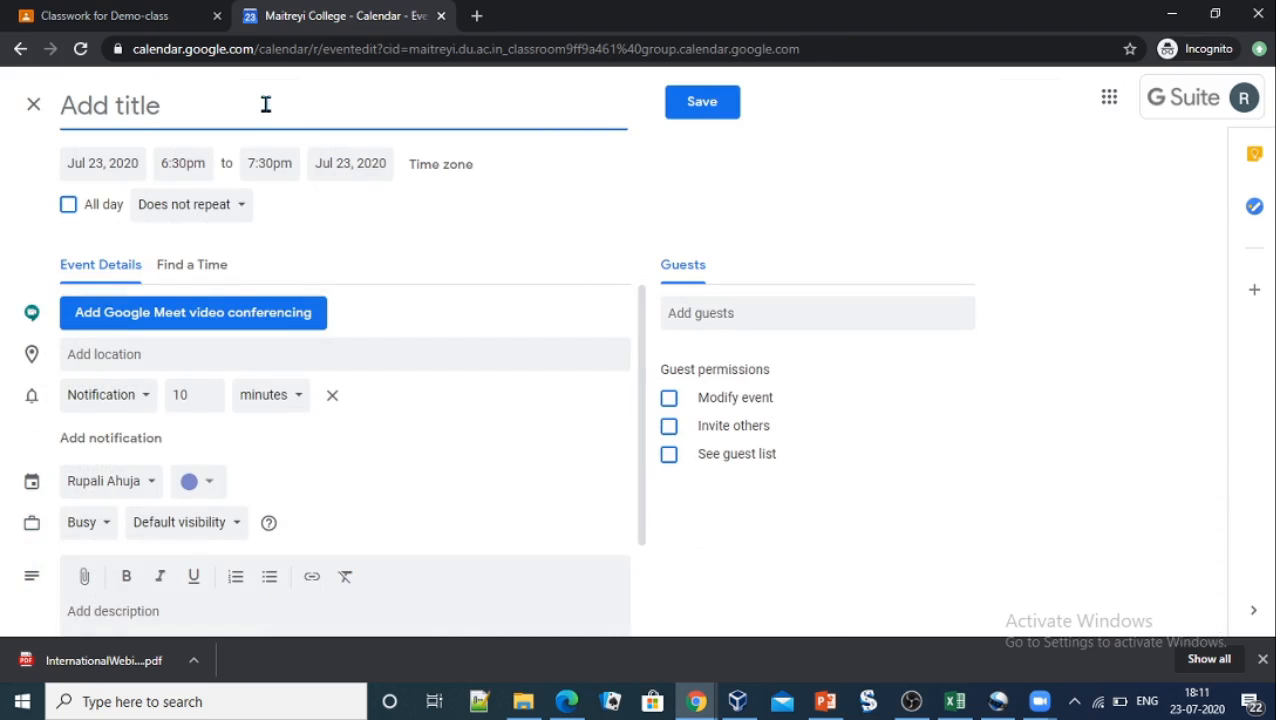
text(Chapter)
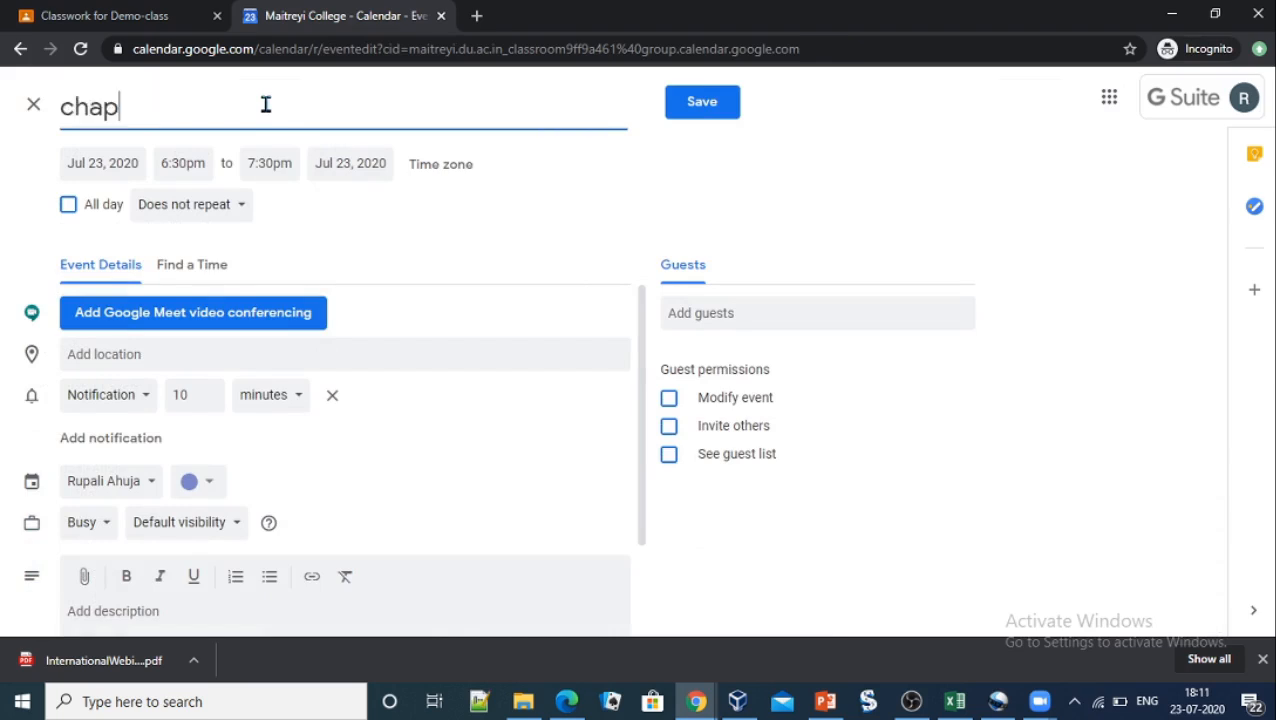
text( 1)
- Schedule the chapter 1 event for Jul 27, 2020 with a 10:00am start time
click(106, 163)
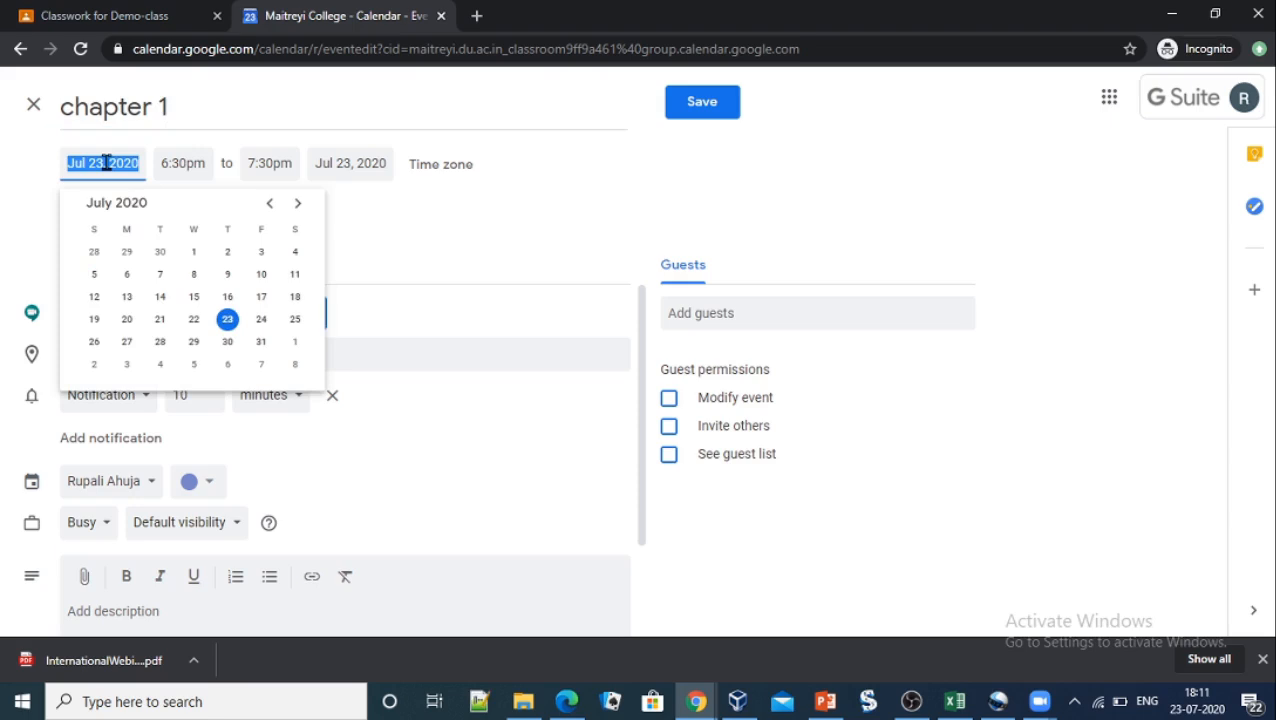
click(127, 342)
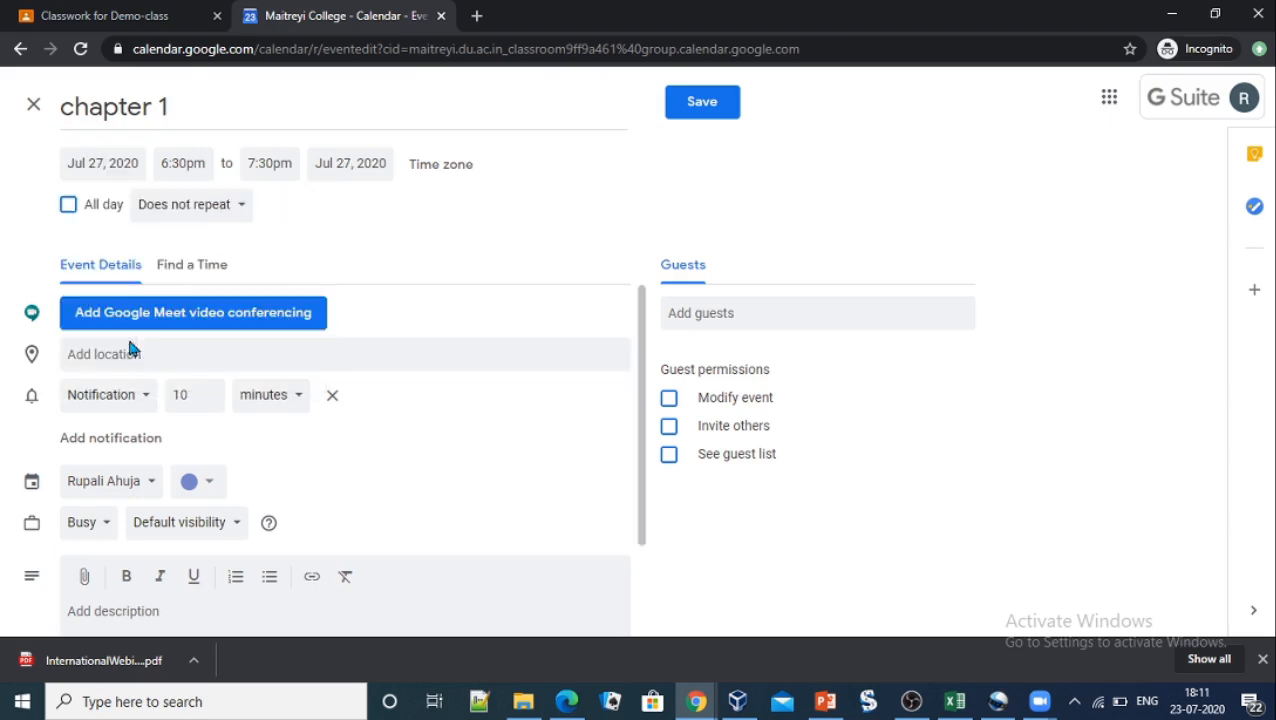
click(183, 163)
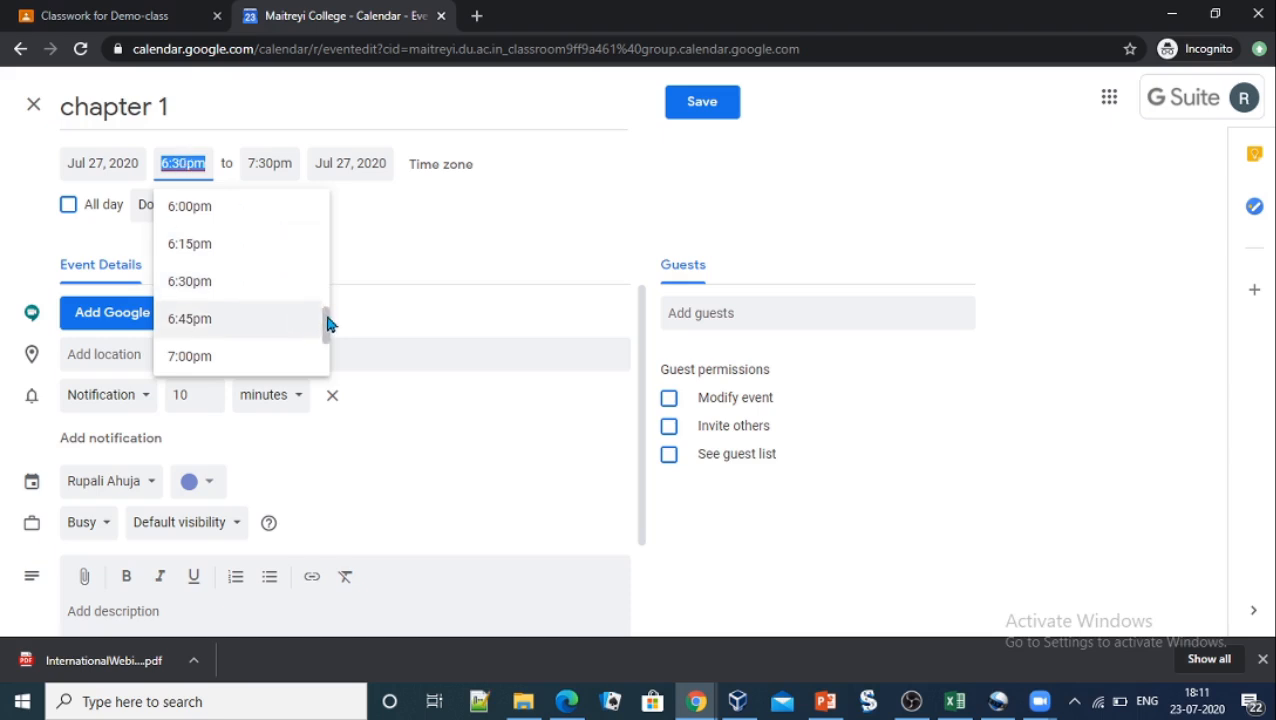
drag(328, 323, 325, 266)
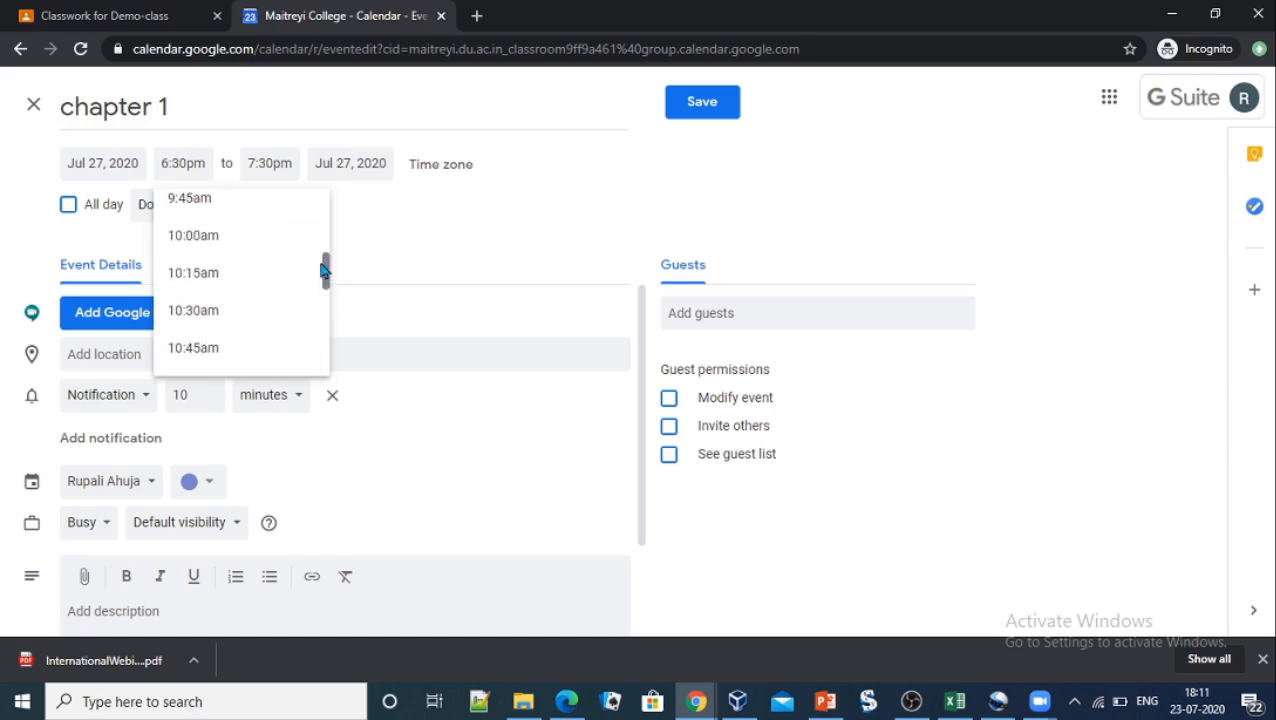
click(220, 234)
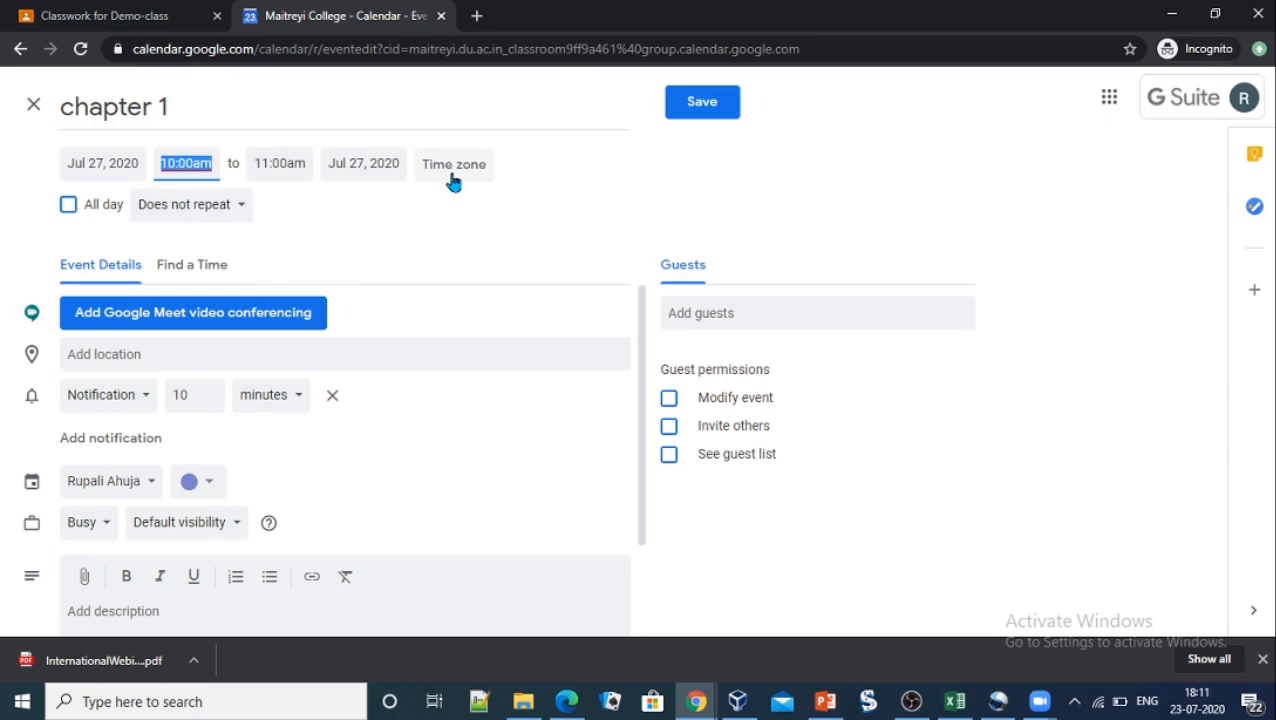
- Add Google Meet video conferencing to the event and enter the description "Introduction to Computers"
click(243, 318)
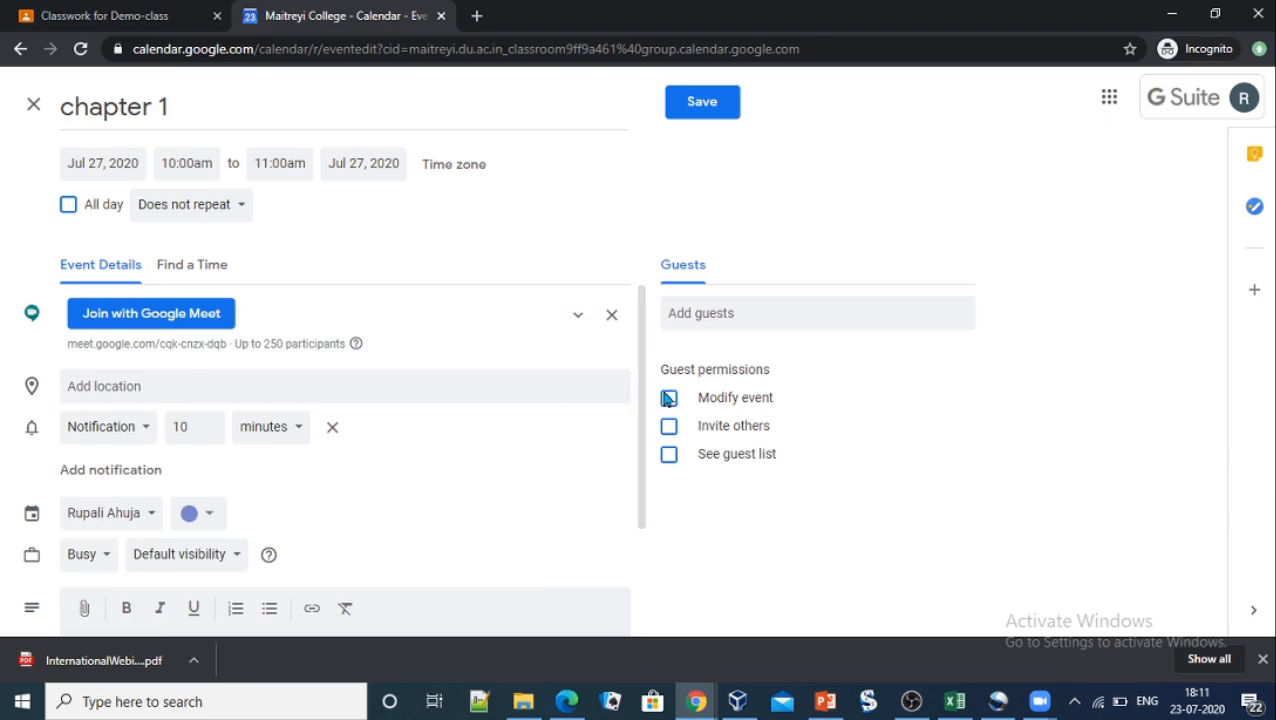
drag(643, 401, 641, 436)
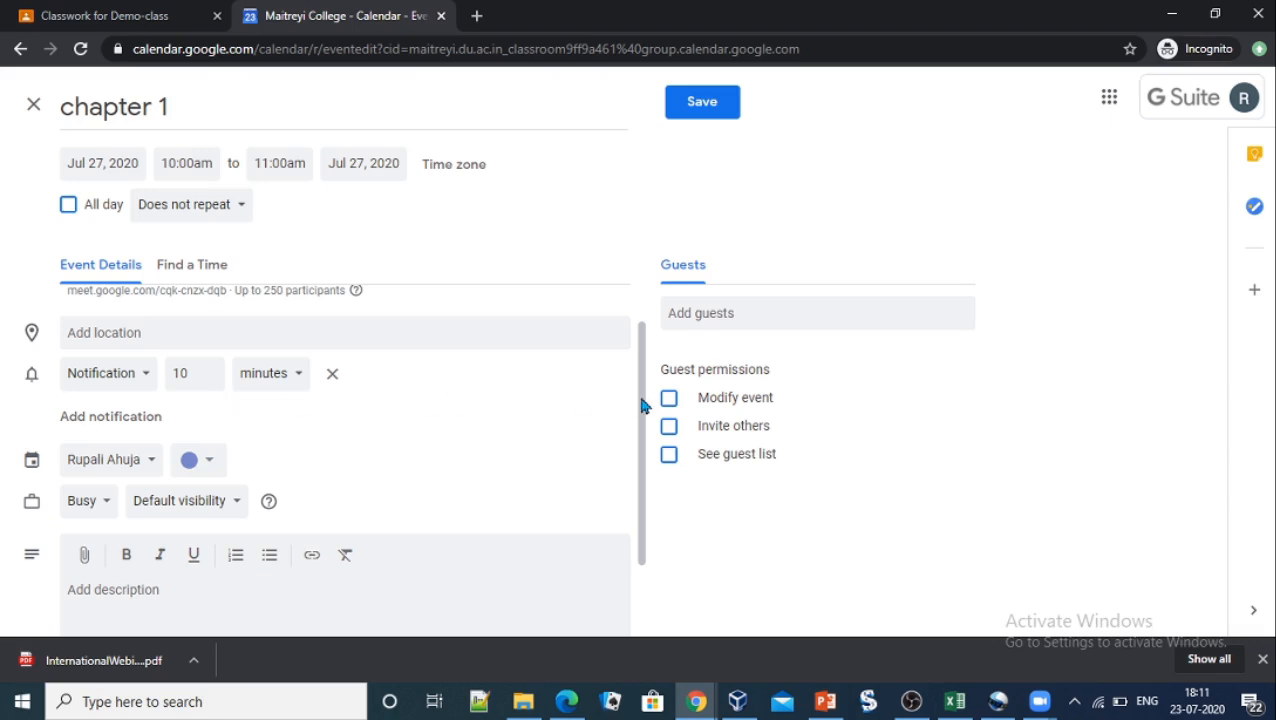
drag(642, 404, 642, 425)
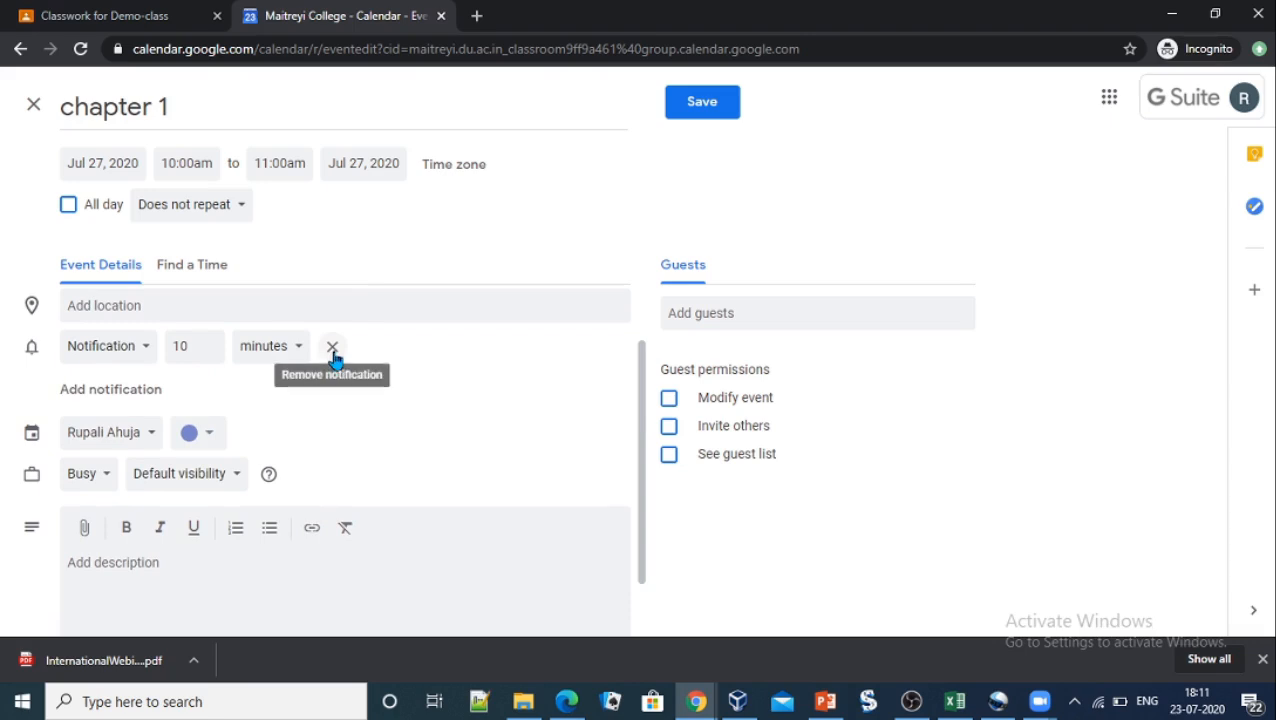
drag(641, 396, 640, 453)
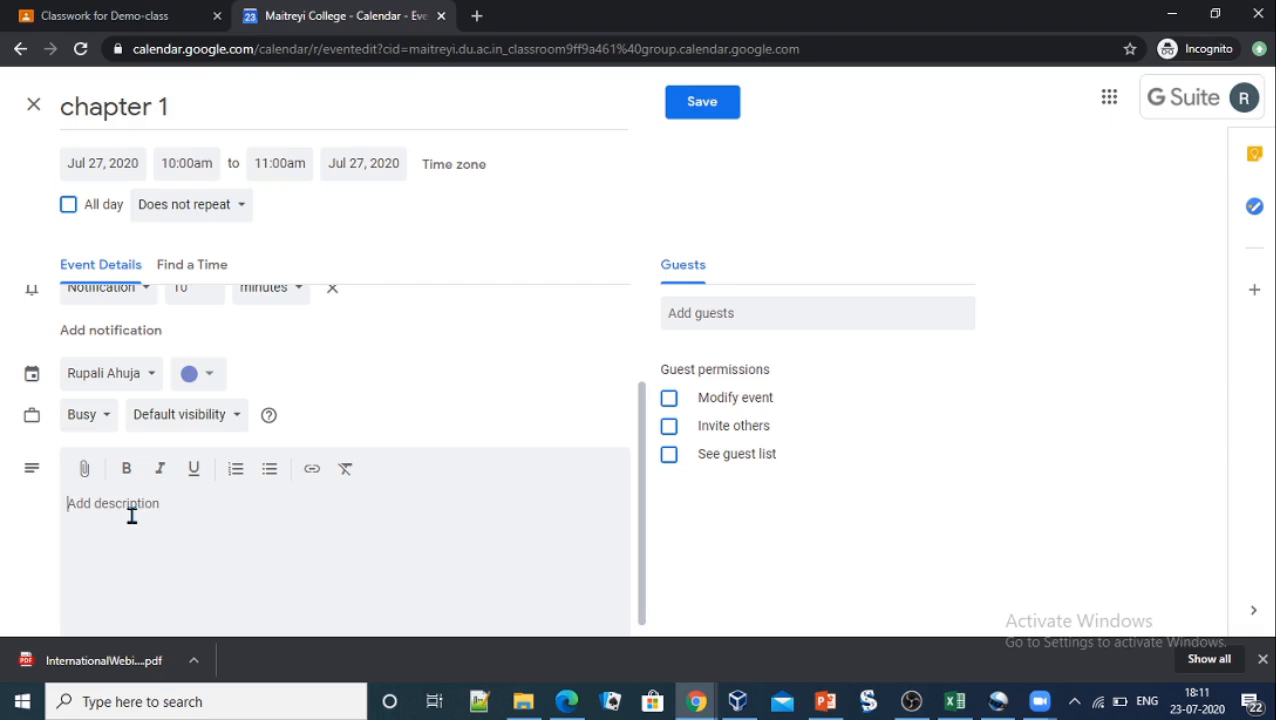
text(Introduction to Computers)
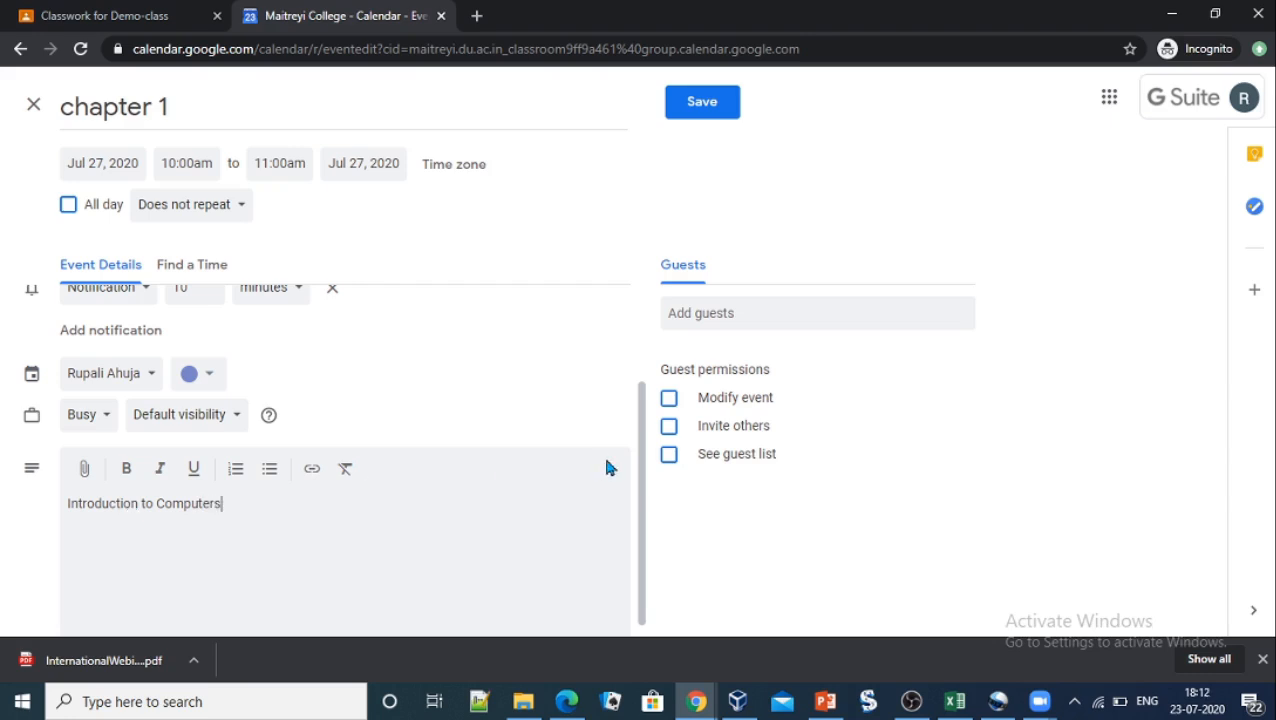
- Add a guest to the event by searching their first name and choosing their Gmail address from the suggestions
click(766, 316)
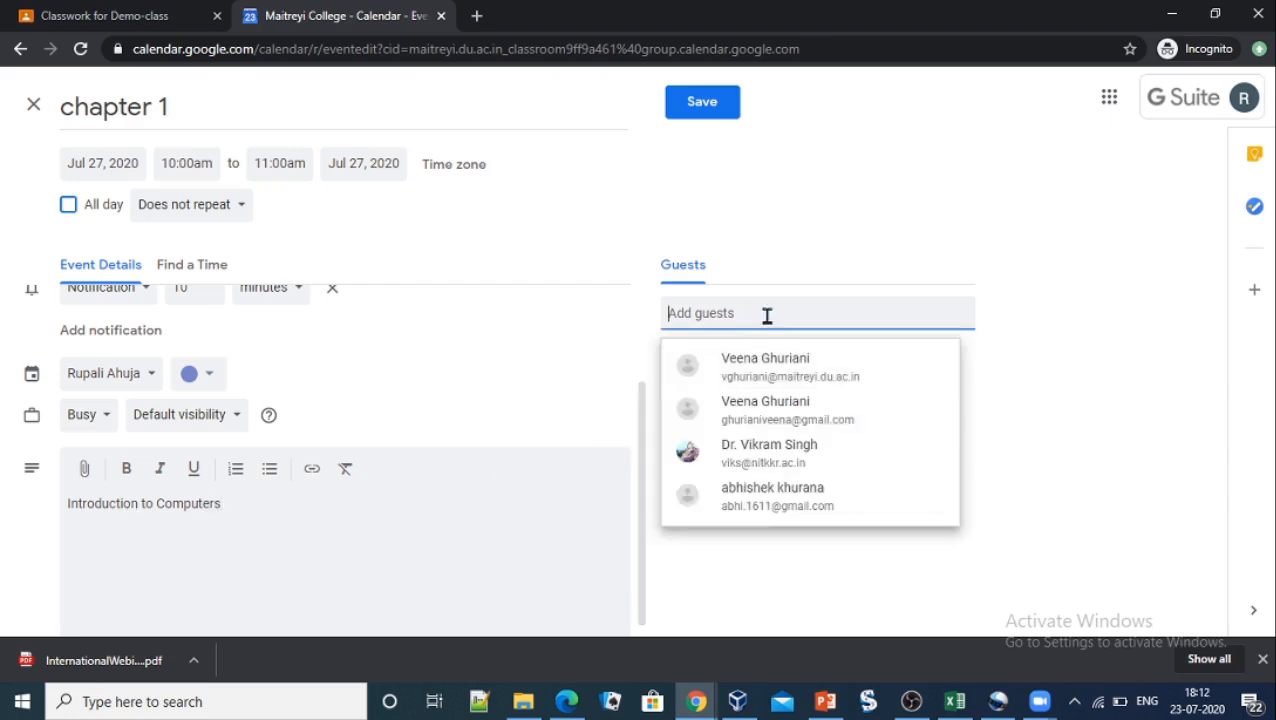
text(ru)
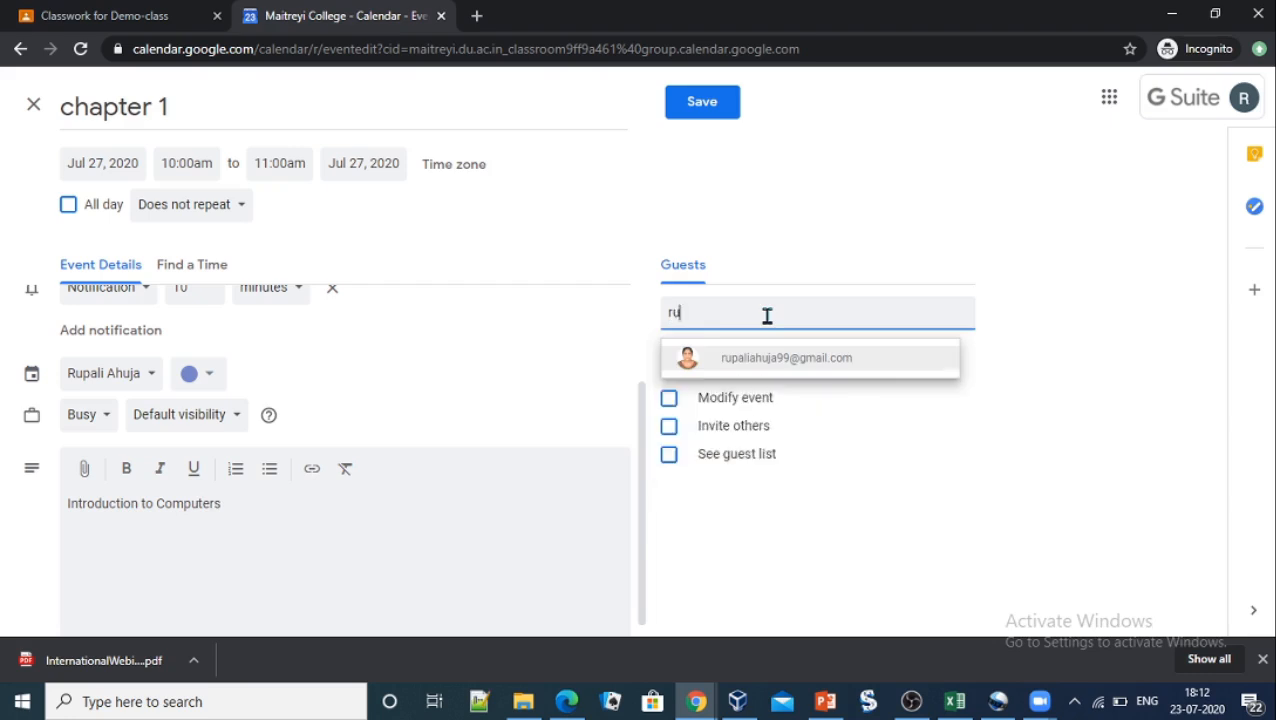
text(pali)
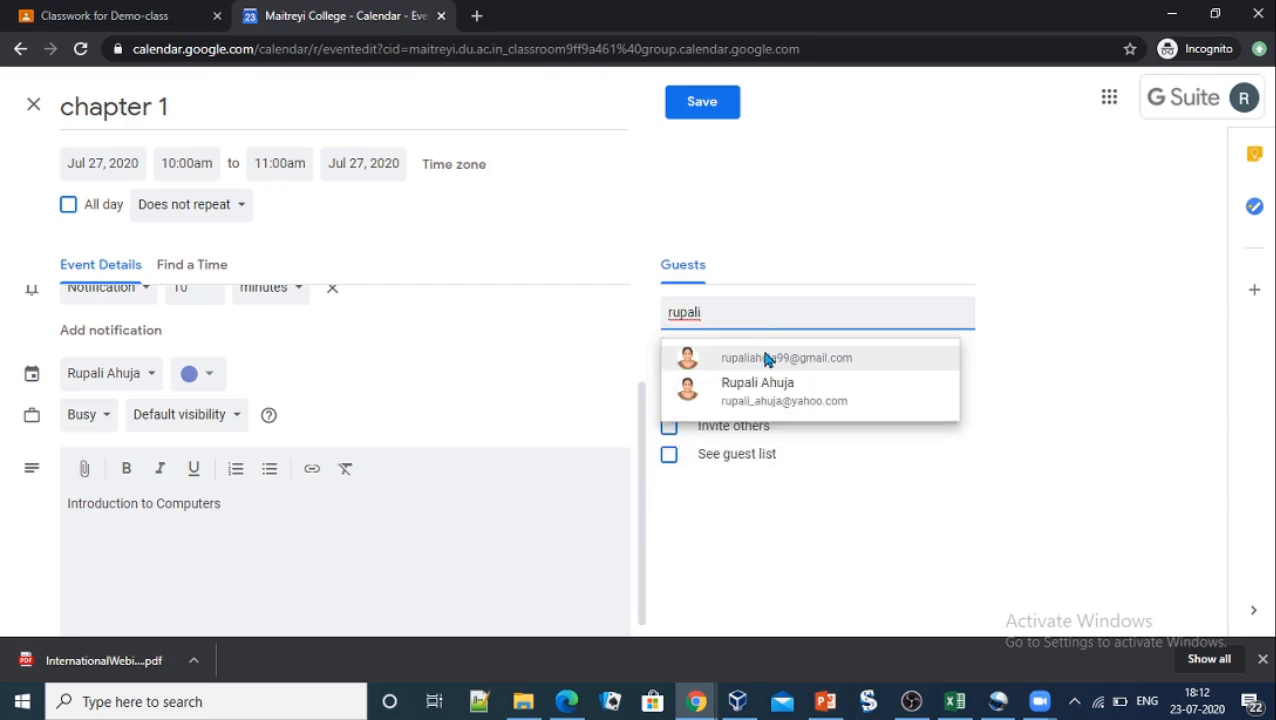
click(766, 358)
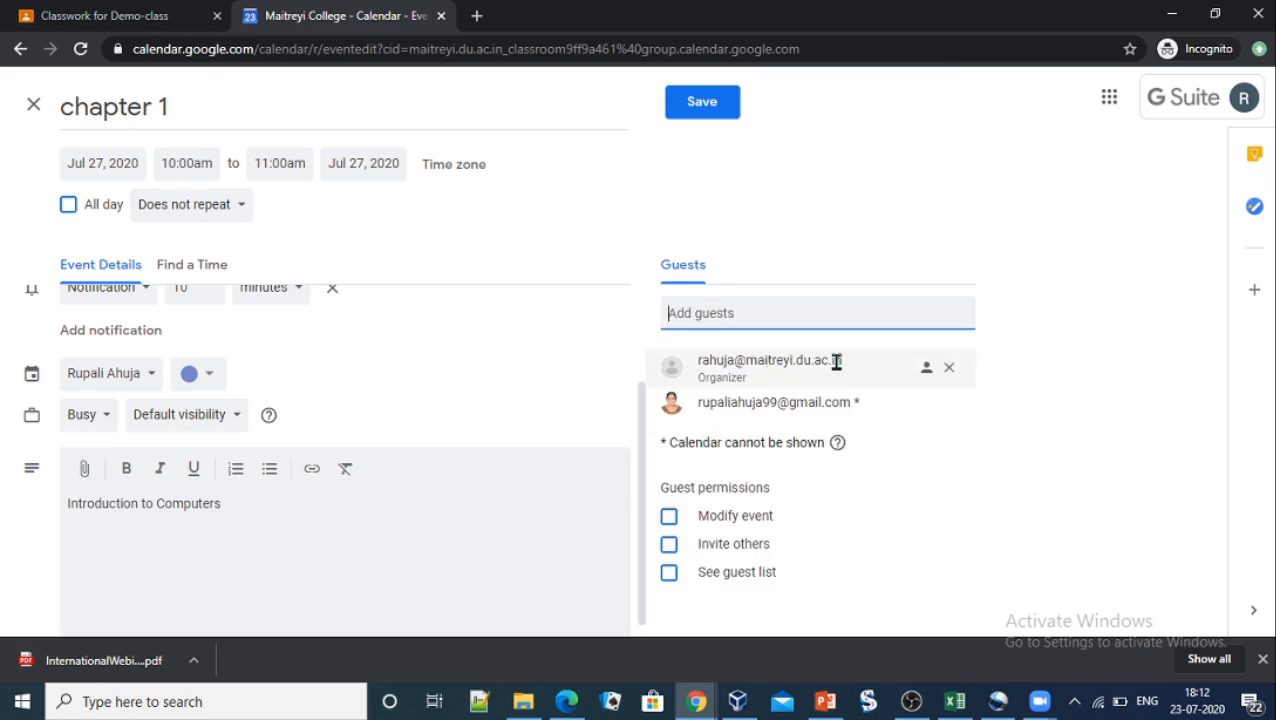
- Save the event and send the invitation emails, agreeing to invite the guest from outside the organization
click(703, 104)
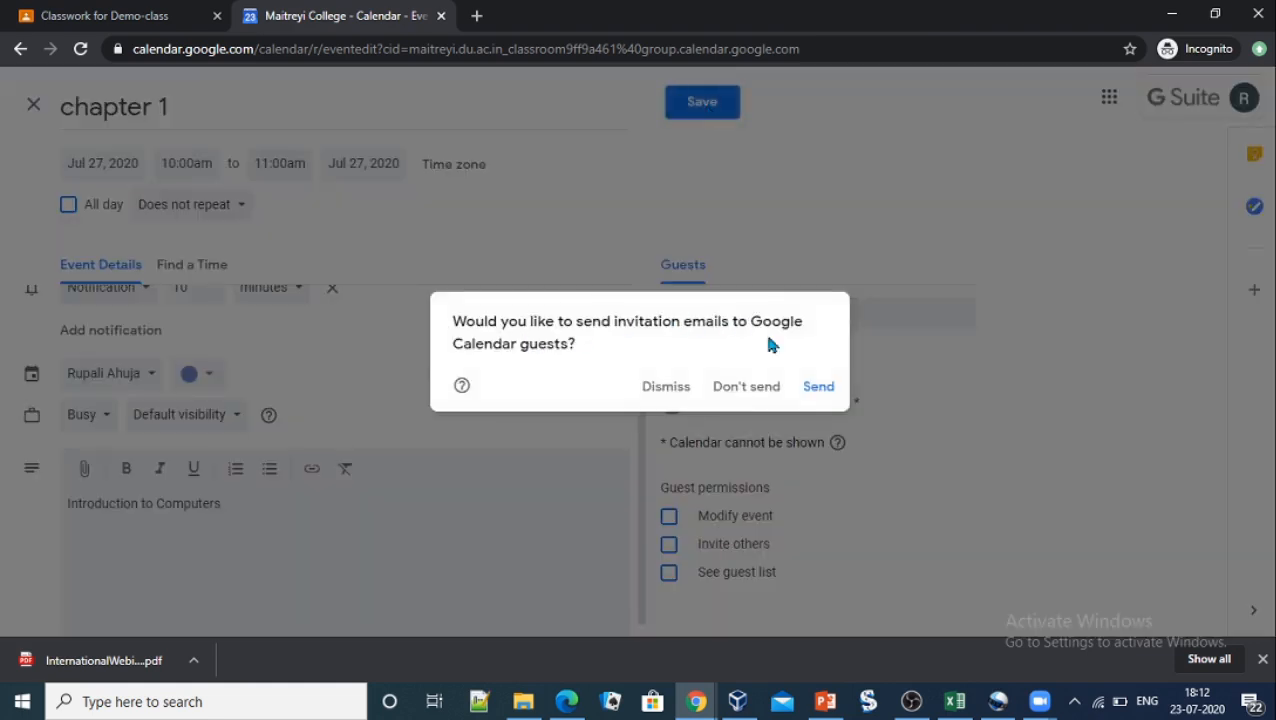
click(814, 392)
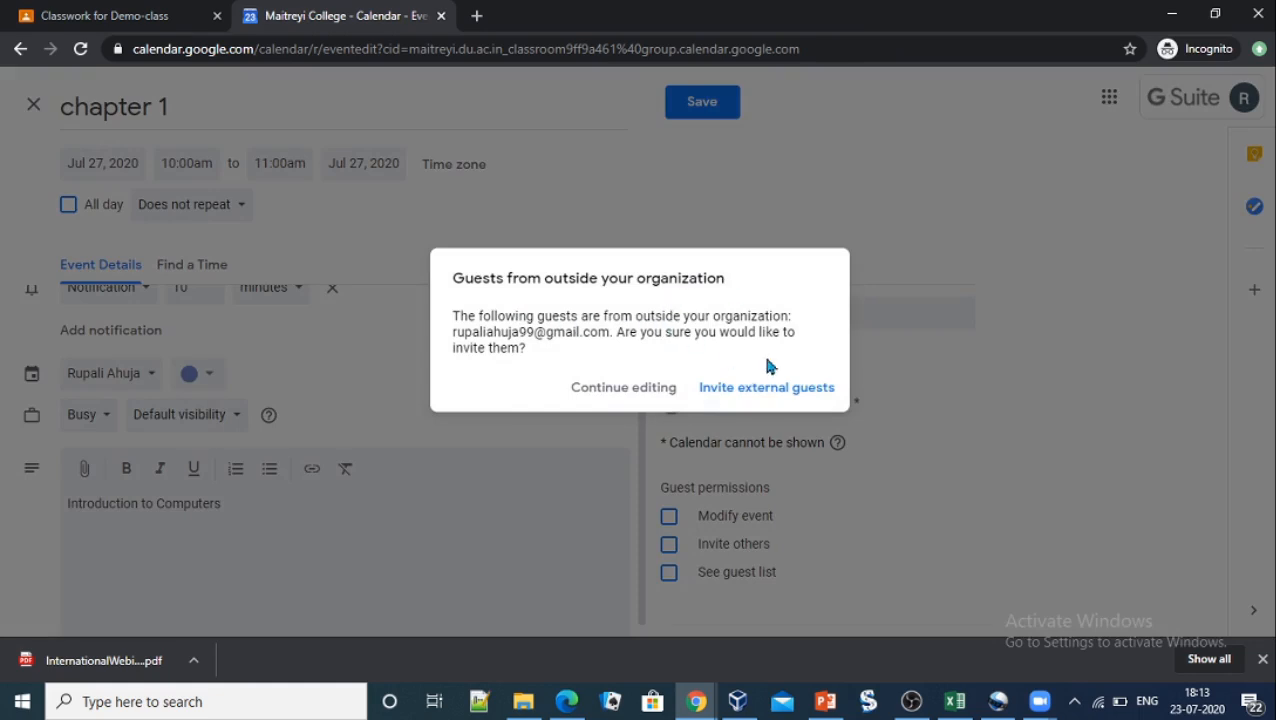
click(767, 388)
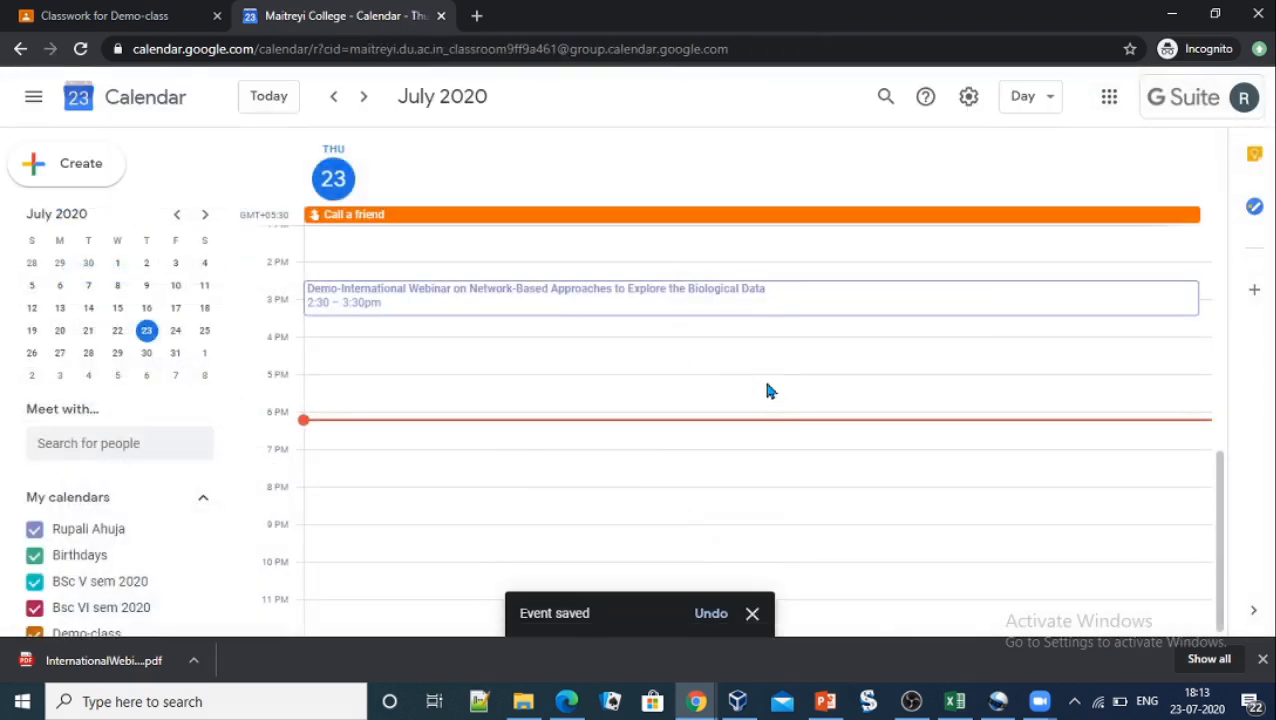
- Show the day schedule for July 27 and look at its morning hours
click(60, 356)
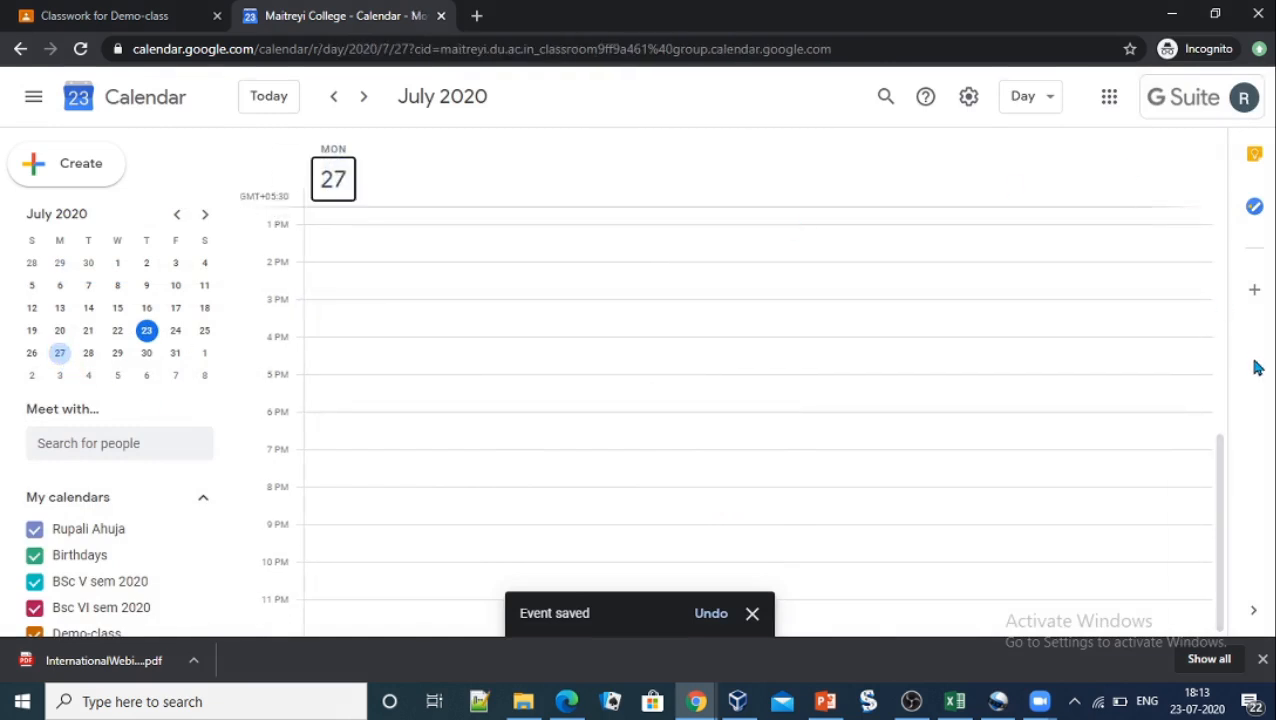
drag(1220, 449, 1216, 370)
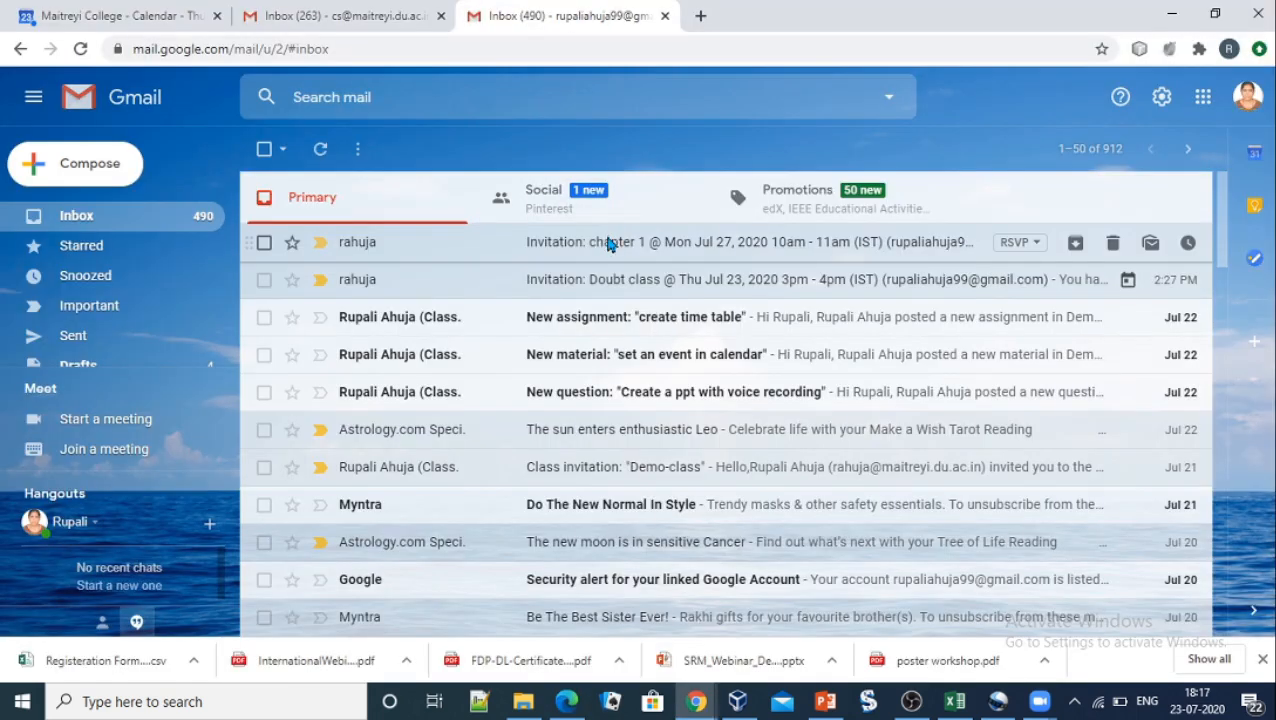
- Open the chapter 1 invitation in the guest's Gmail inbox and review its time, Meet link and description
click(609, 245)
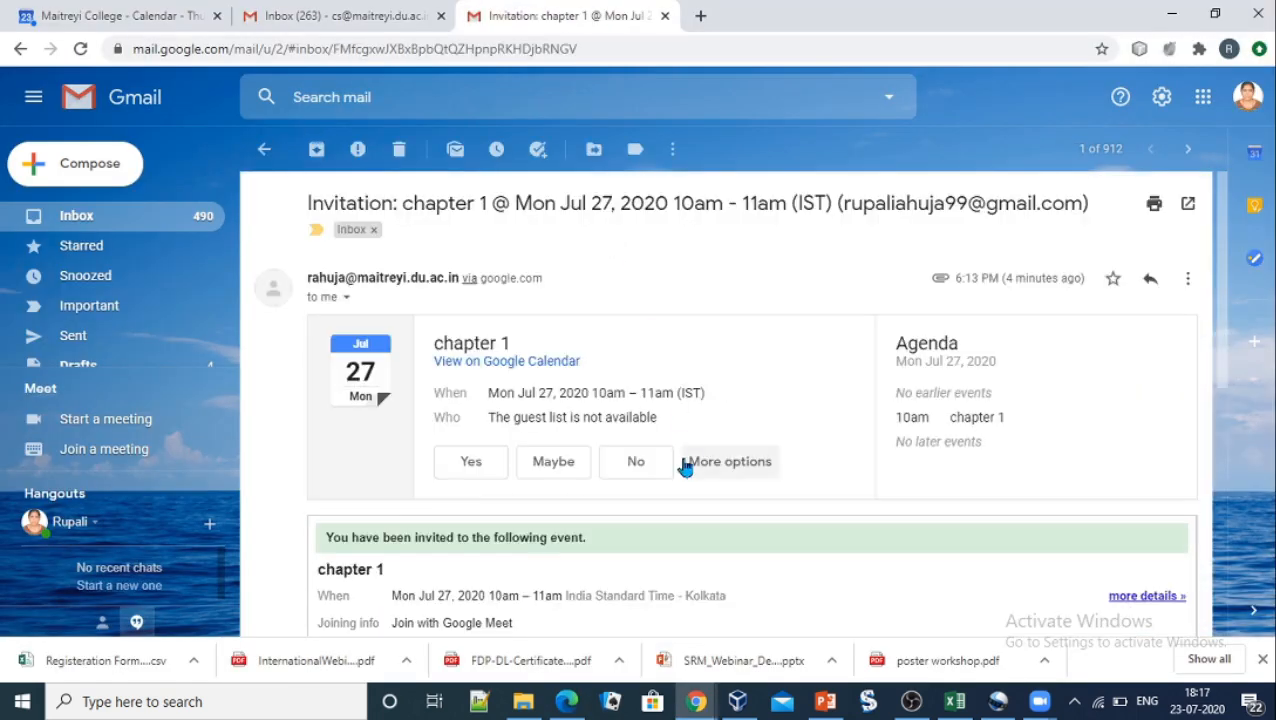
drag(1219, 333, 1225, 440)
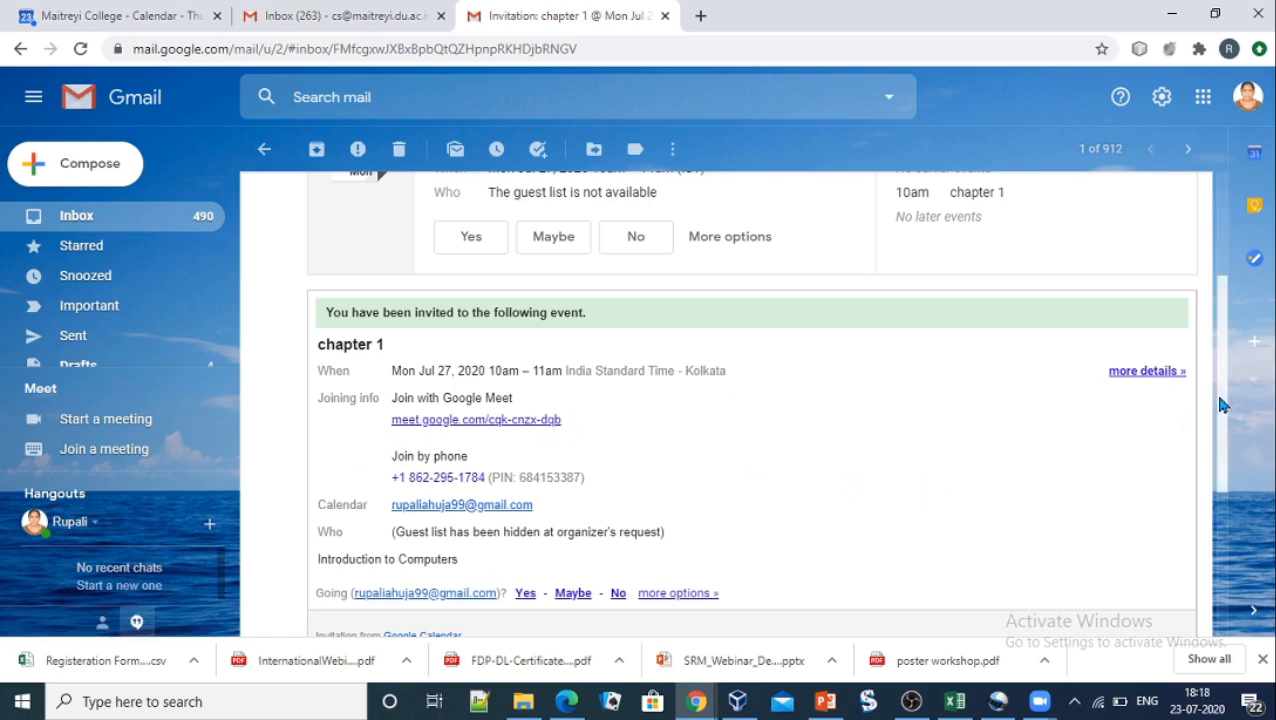
drag(1219, 404, 1218, 474)
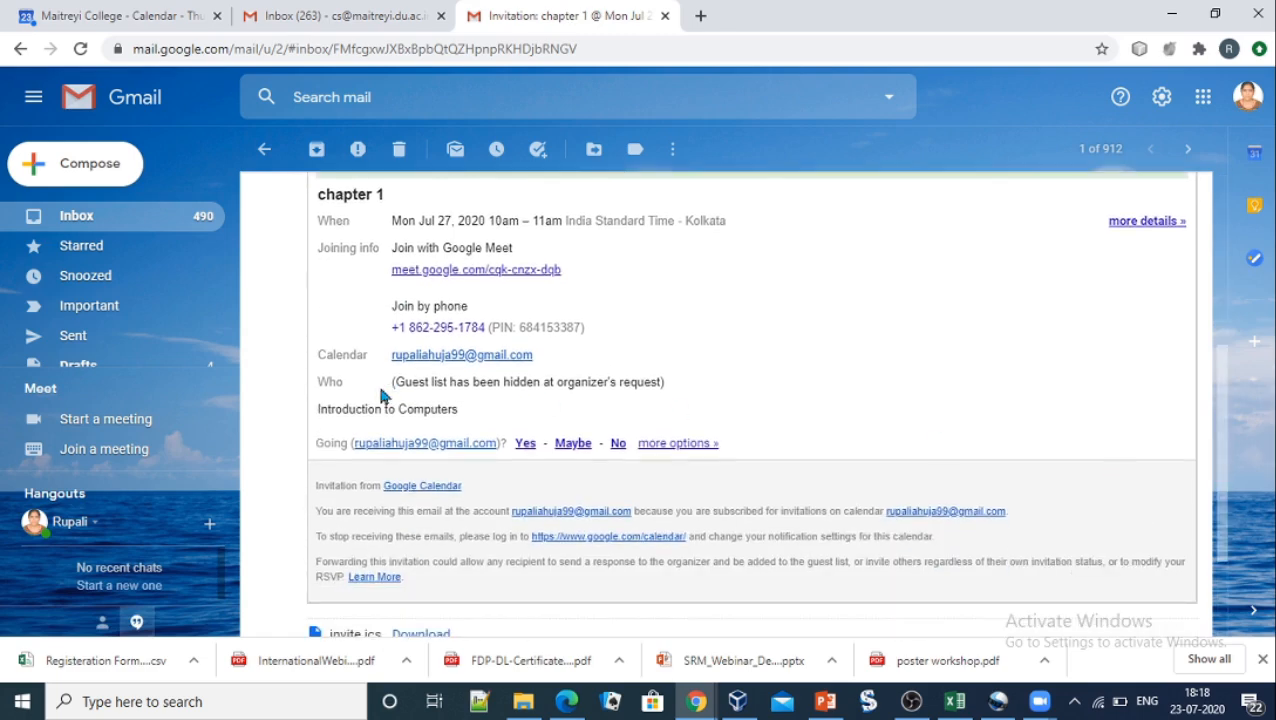
drag(317, 409, 487, 409)
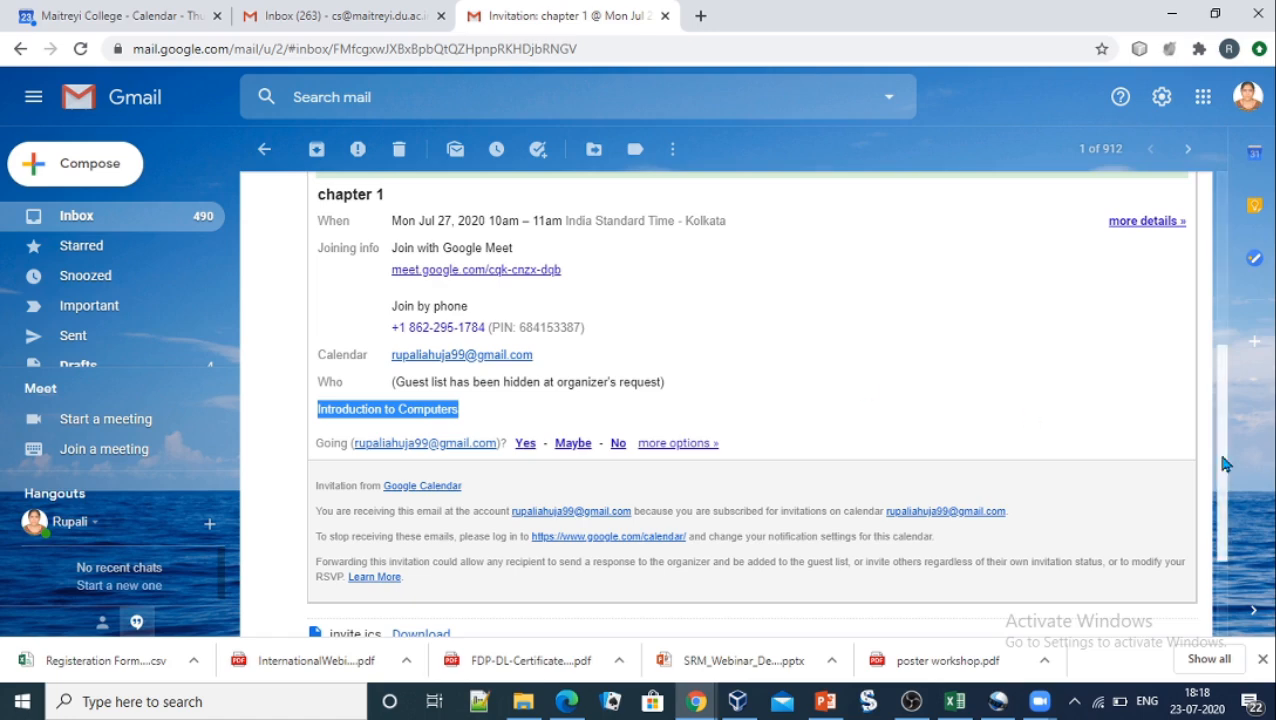
drag(1216, 449, 1236, 281)
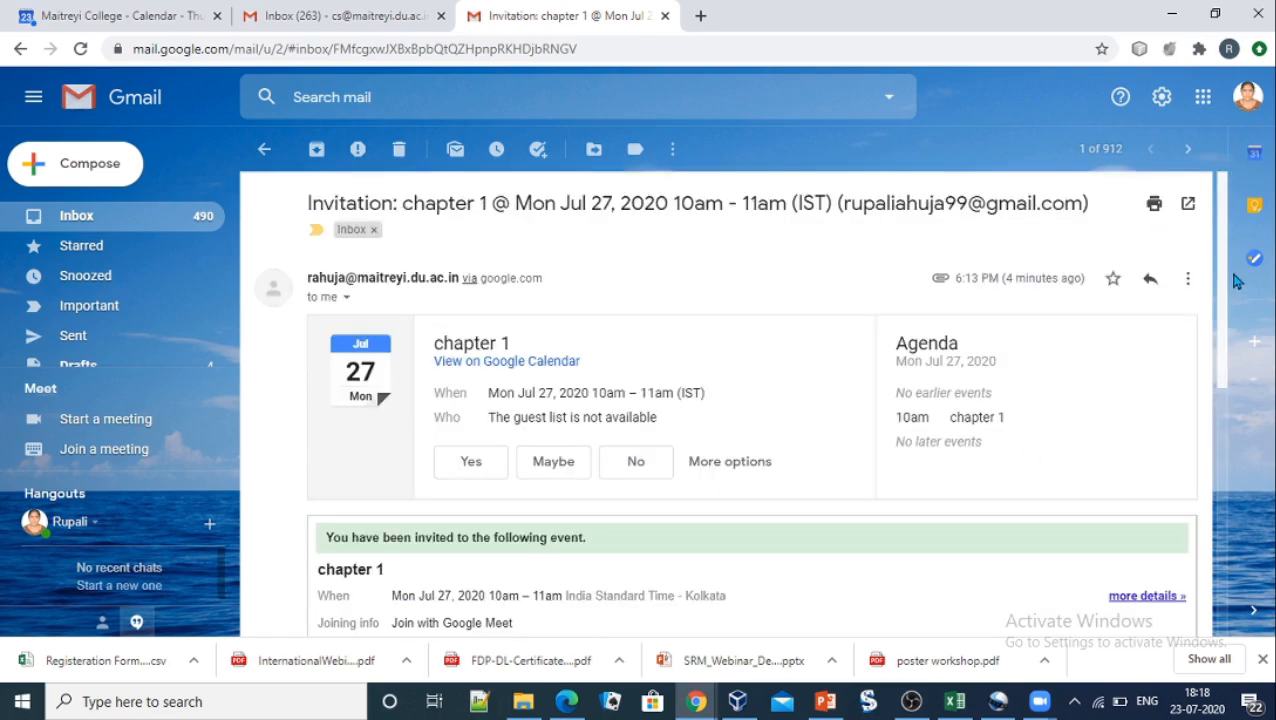
- Switch from Gmail to the guest's Google Calendar and view the details of the 10am chapter 1 event on July 27
click(1204, 103)
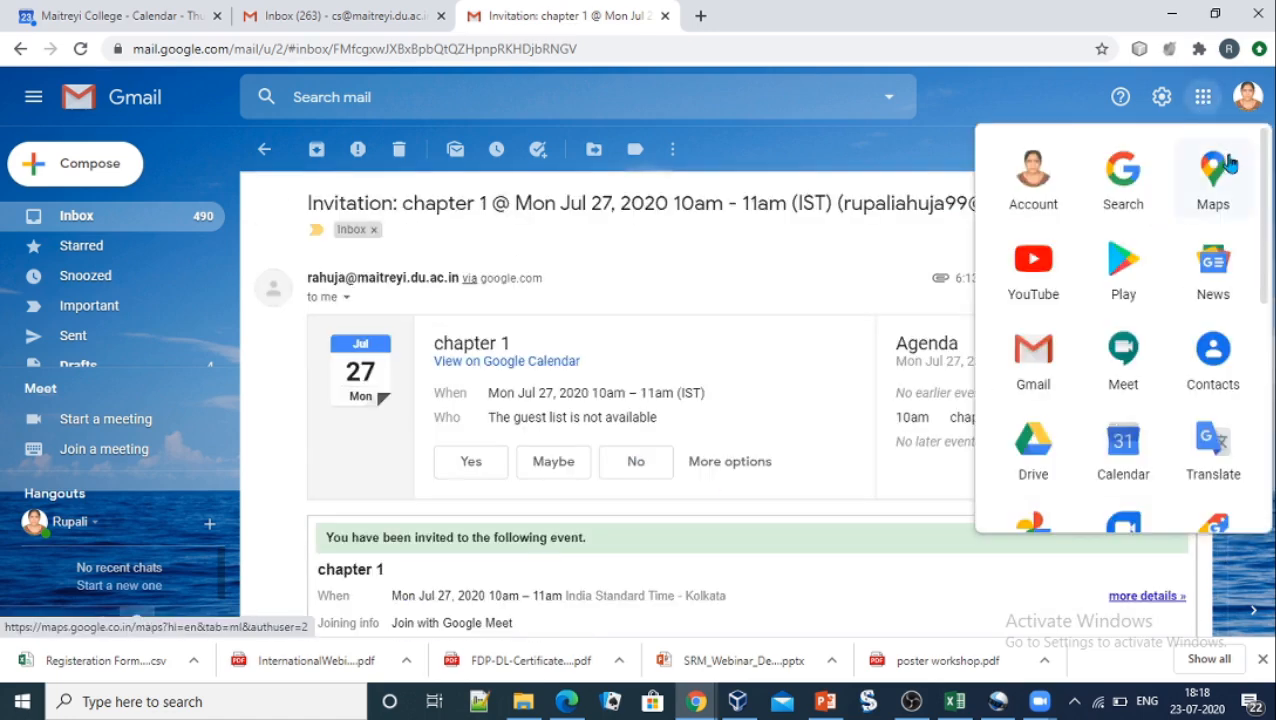
click(1123, 441)
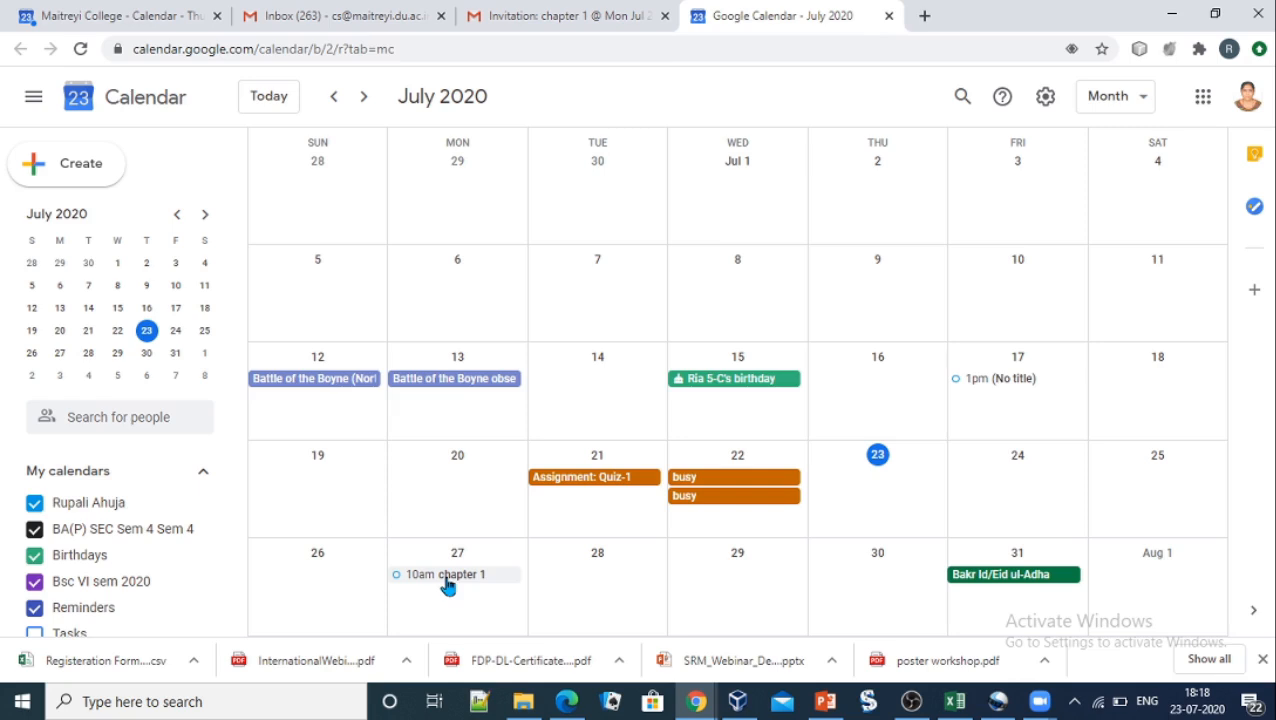
click(448, 586)
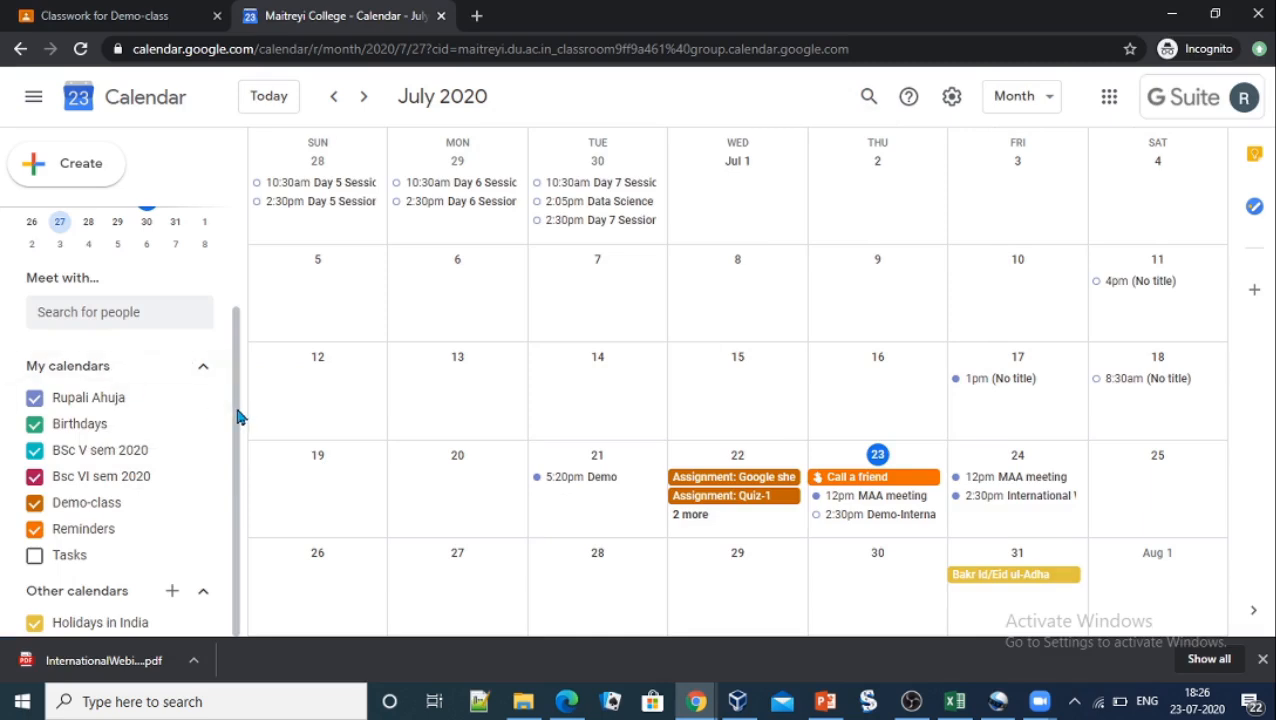
- Hide the Demo-class, Bsc VI sem 2020, BSc V sem 2020 and Birthdays calendars, and turn the account owner's calendar off and back on
drag(237, 418, 236, 390)
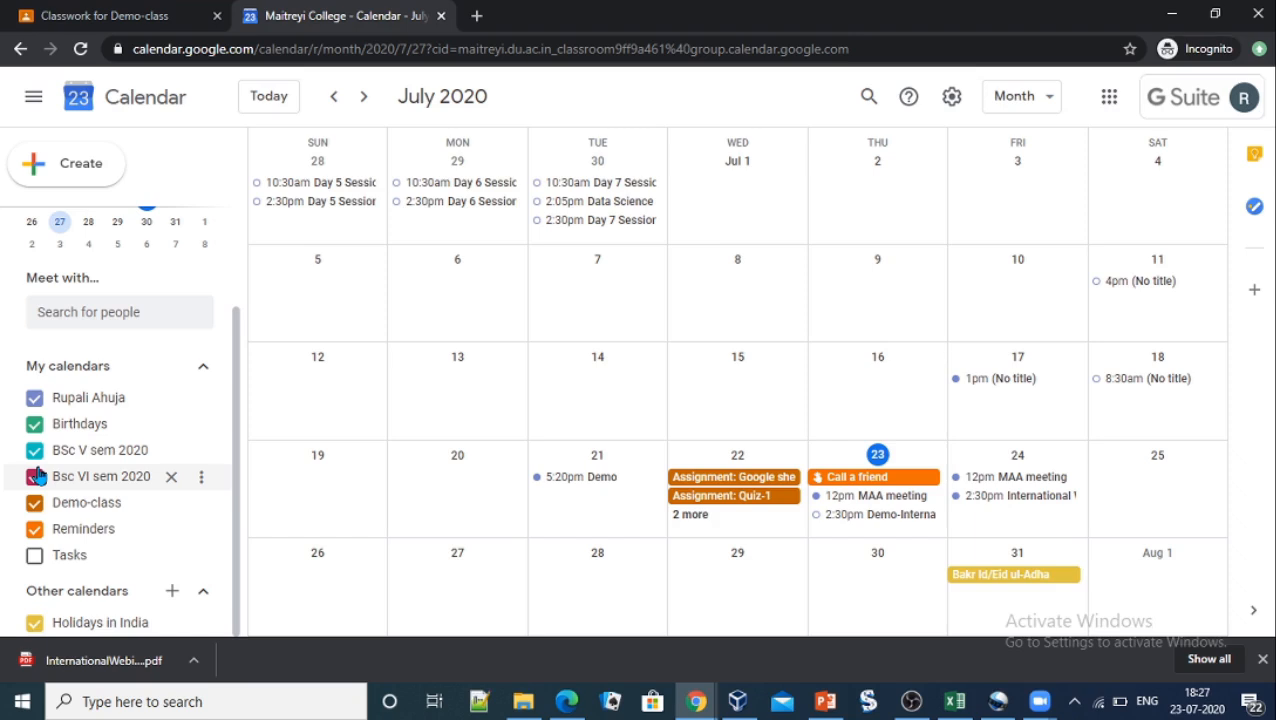
click(35, 504)
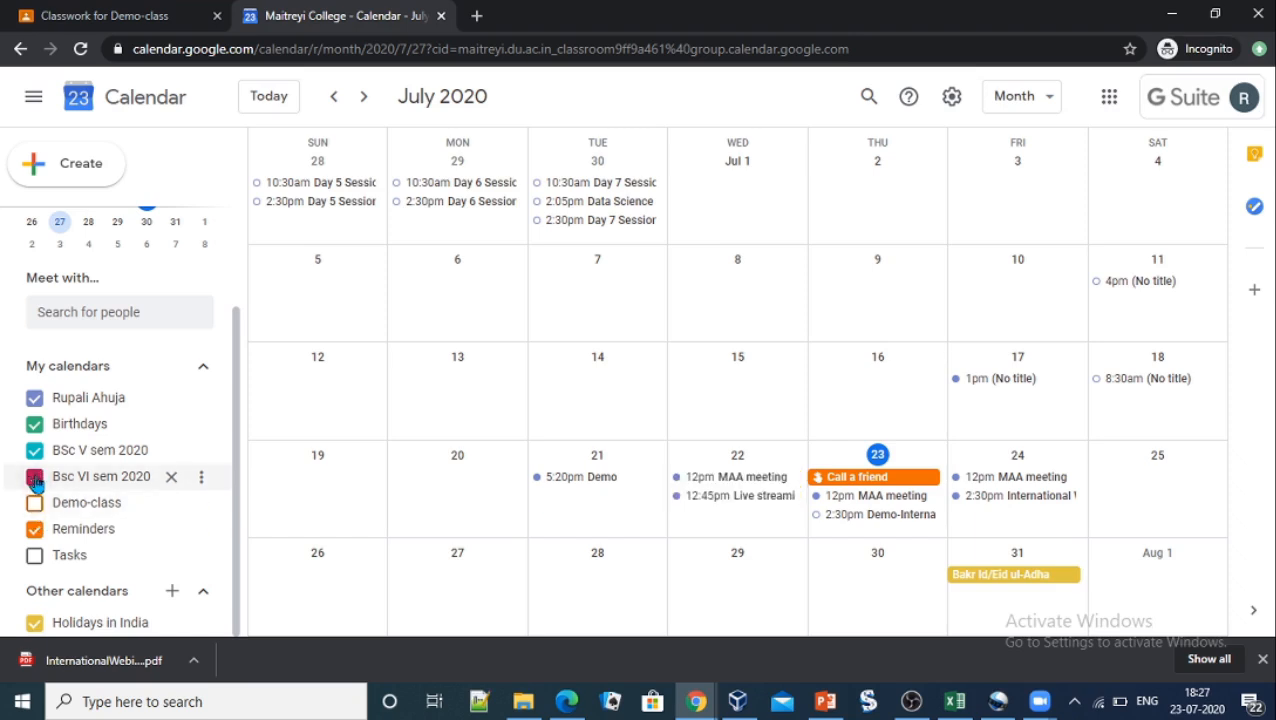
click(35, 477)
click(35, 450)
click(35, 424)
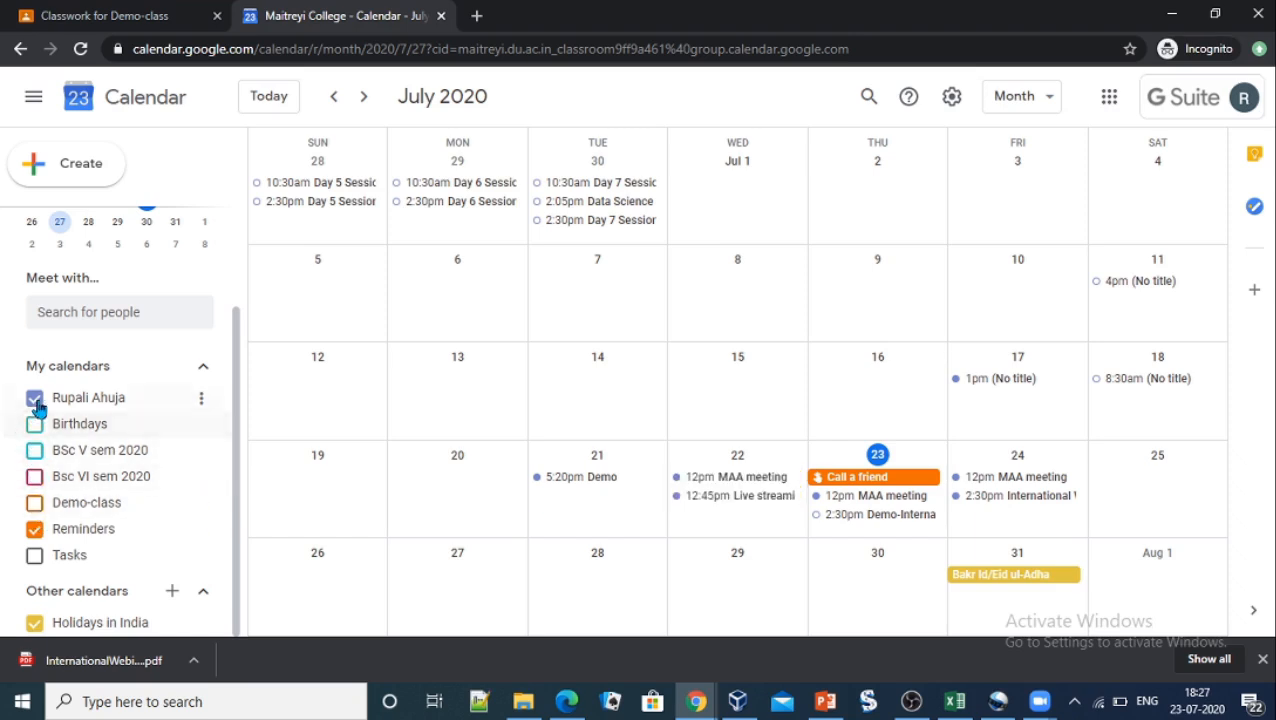
click(35, 398)
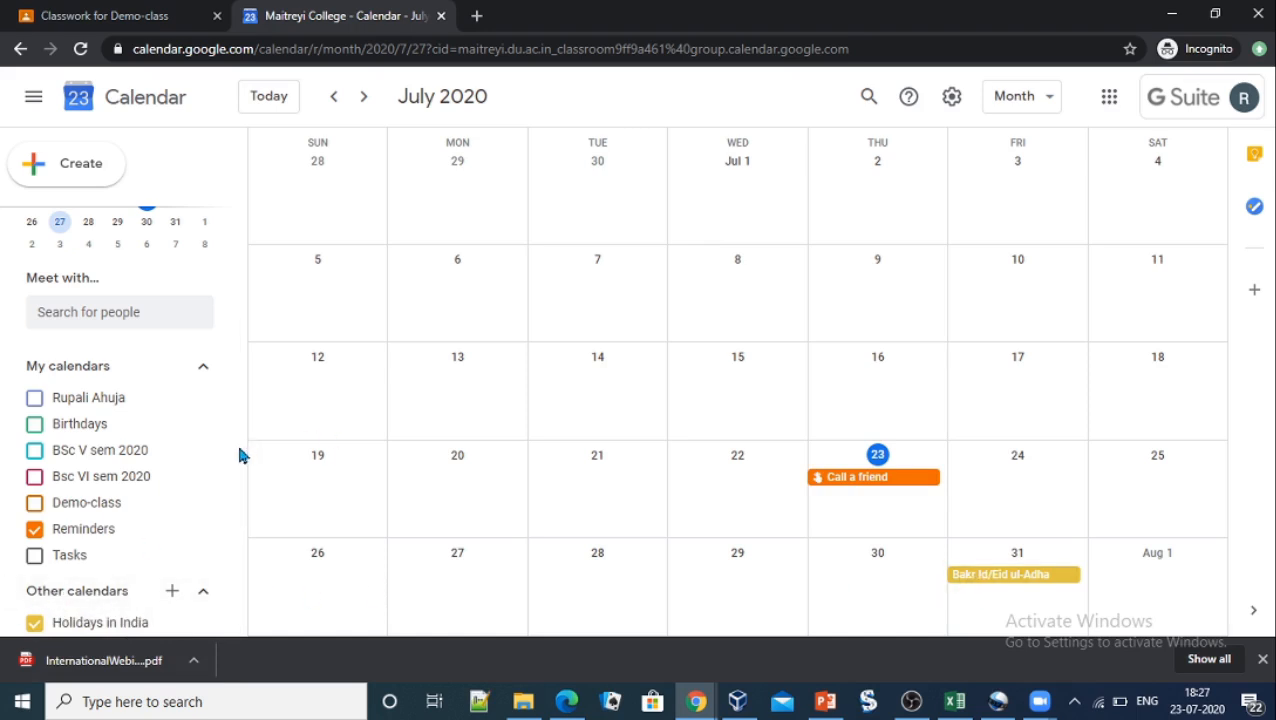
click(37, 404)
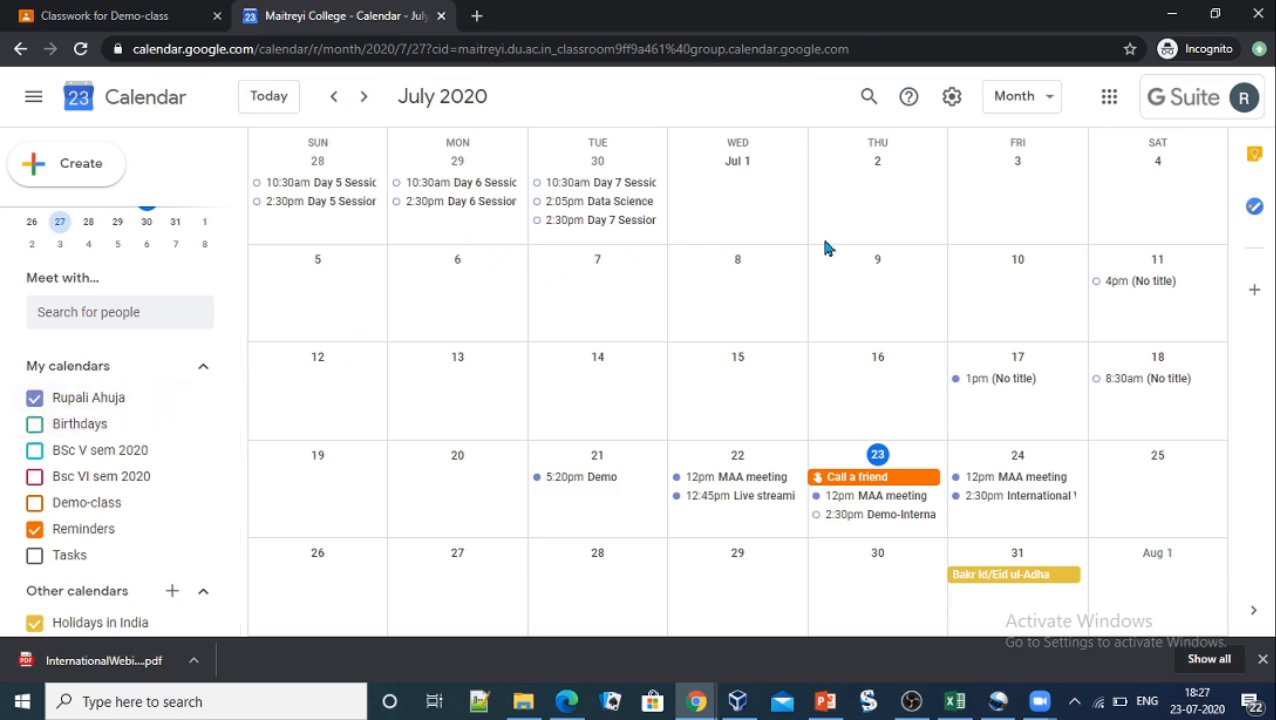
- Show the BSc V sem 2020, Bsc VI sem 2020 and Demo-class calendars, and change the Reminders colour to grey-brown
click(36, 451)
click(36, 482)
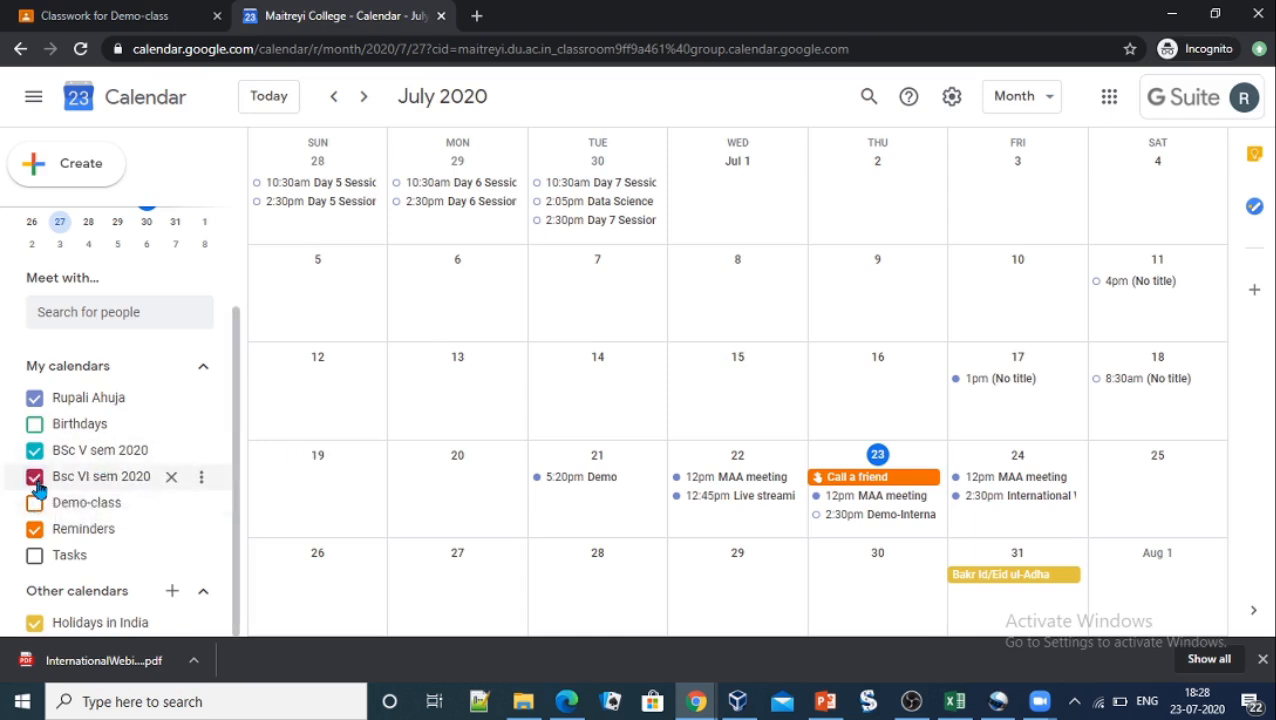
click(35, 506)
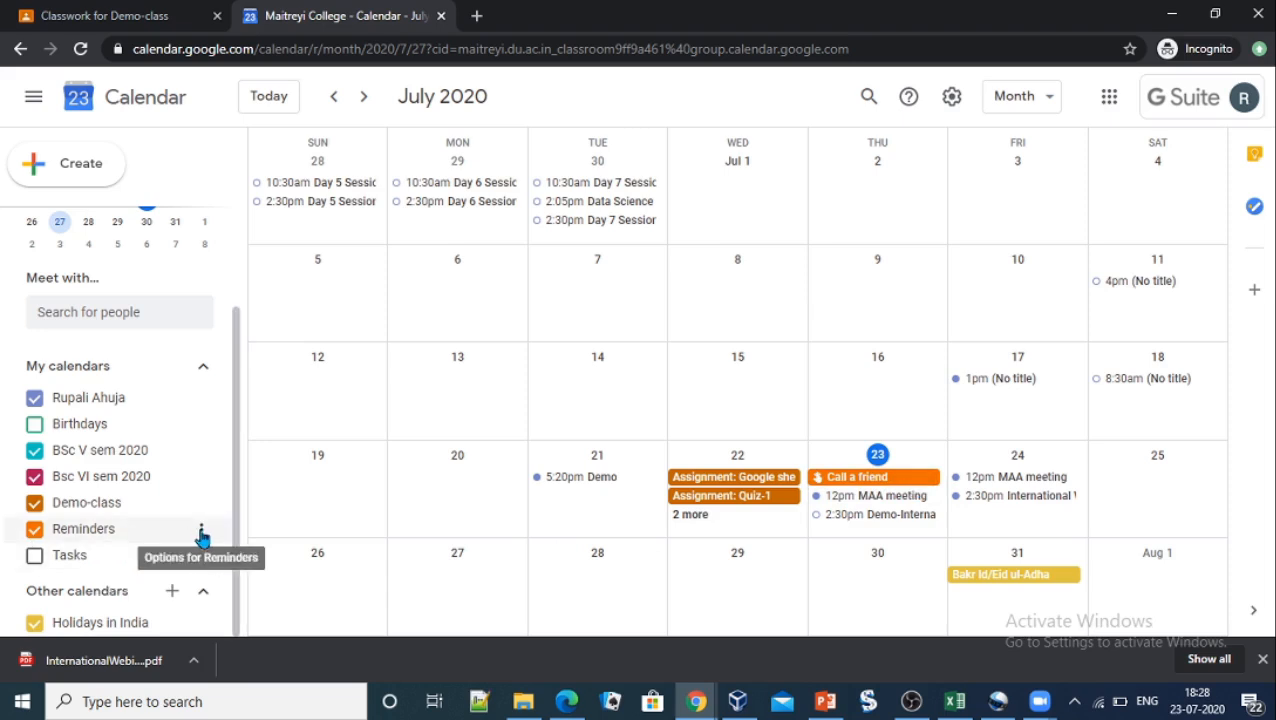
click(201, 532)
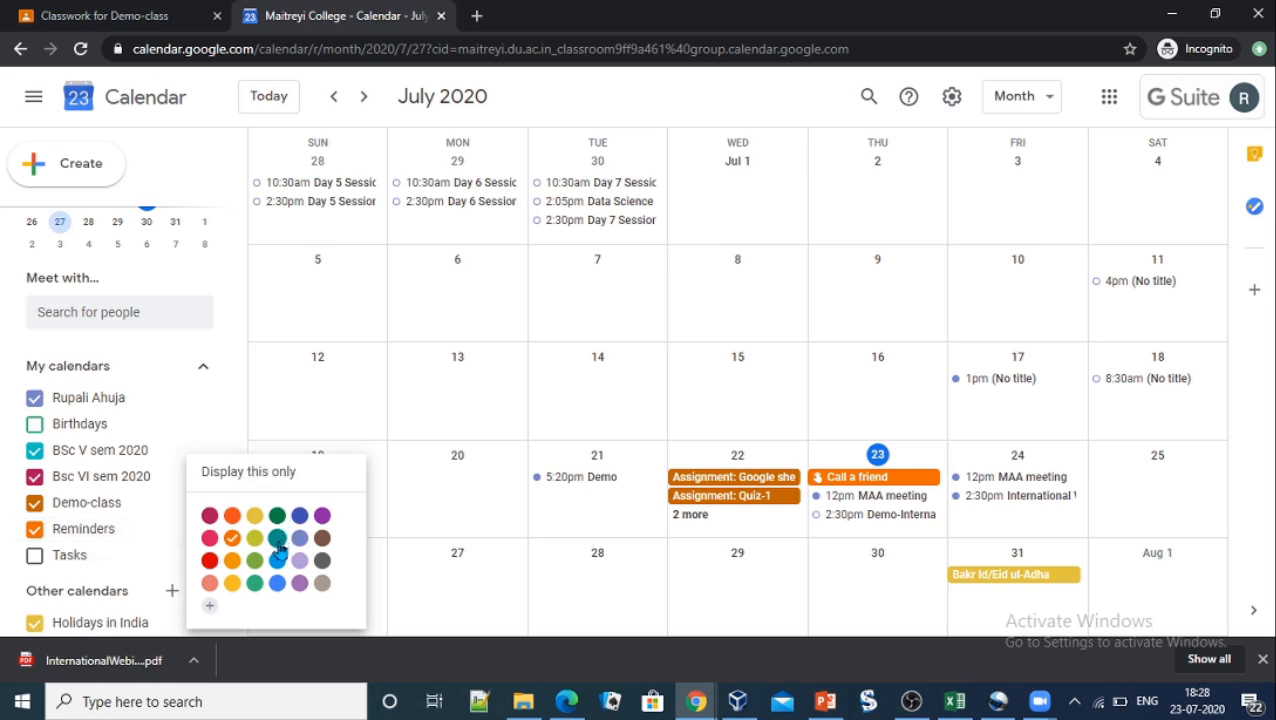
click(324, 584)
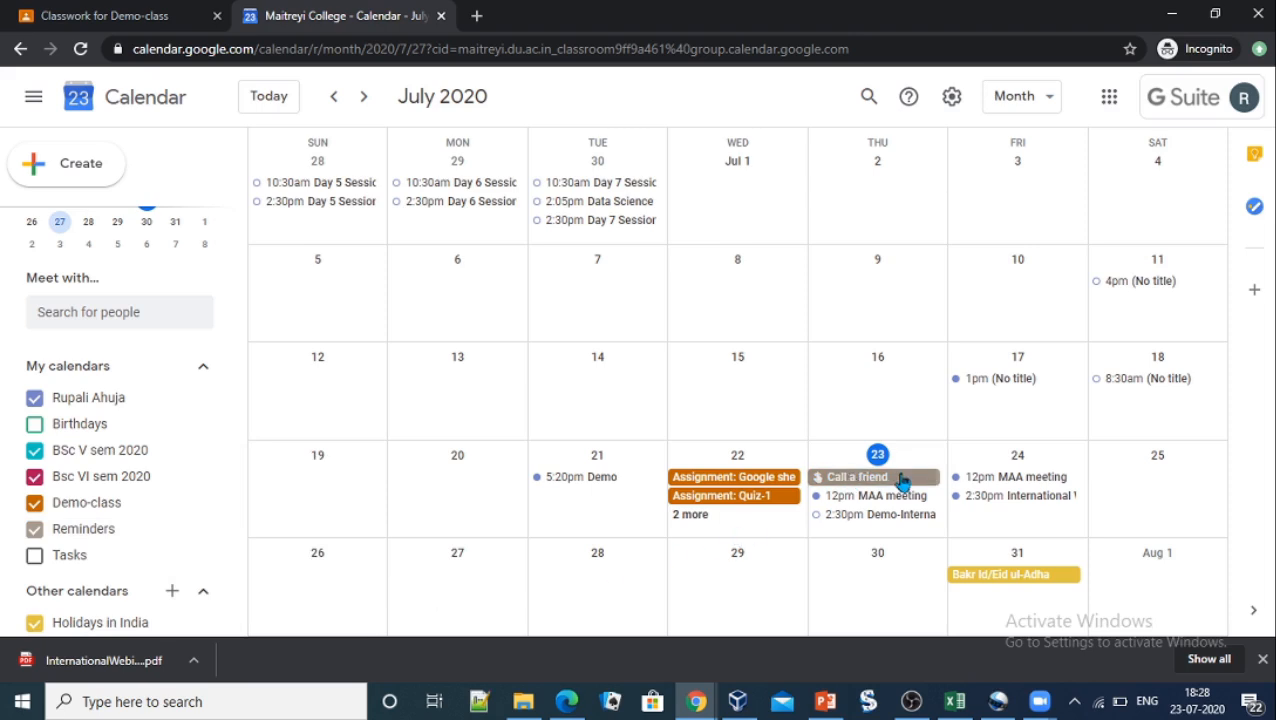
- Create an event titled "chapter 2" in the Demo-class calendar and set its date to Jul 24, 2020
click(80, 166)
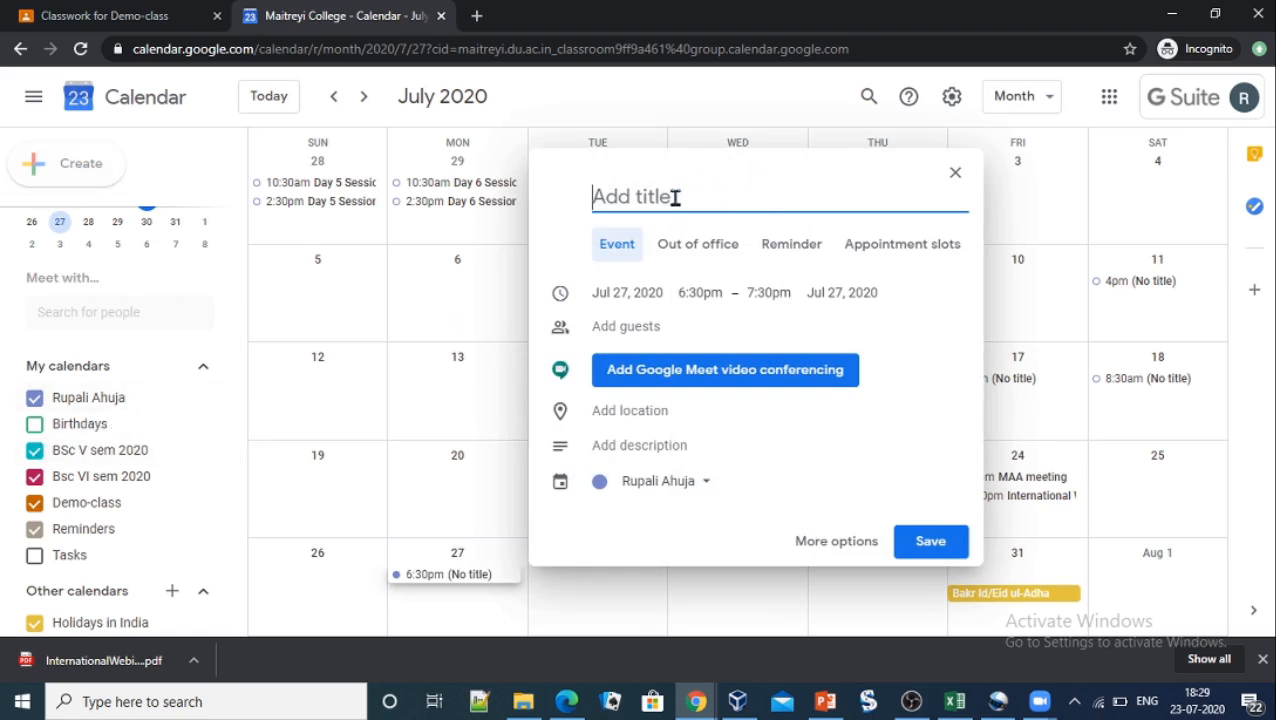
text(chapter 2)
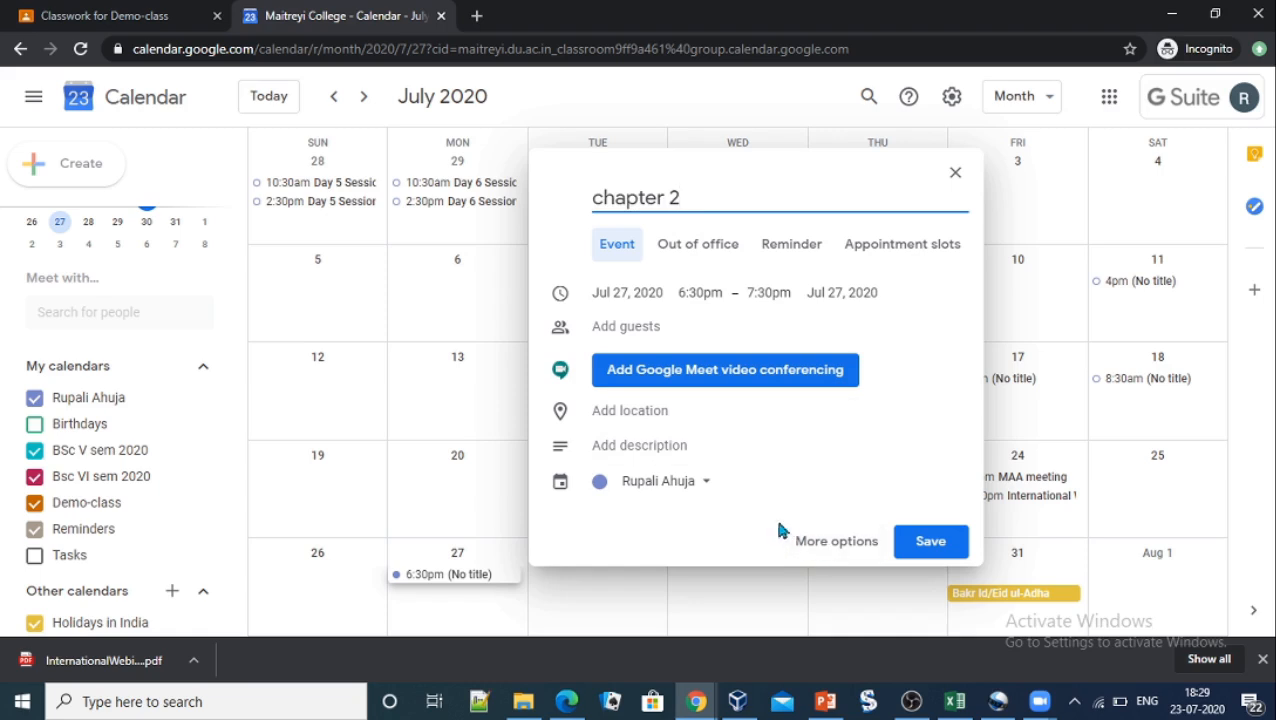
click(706, 492)
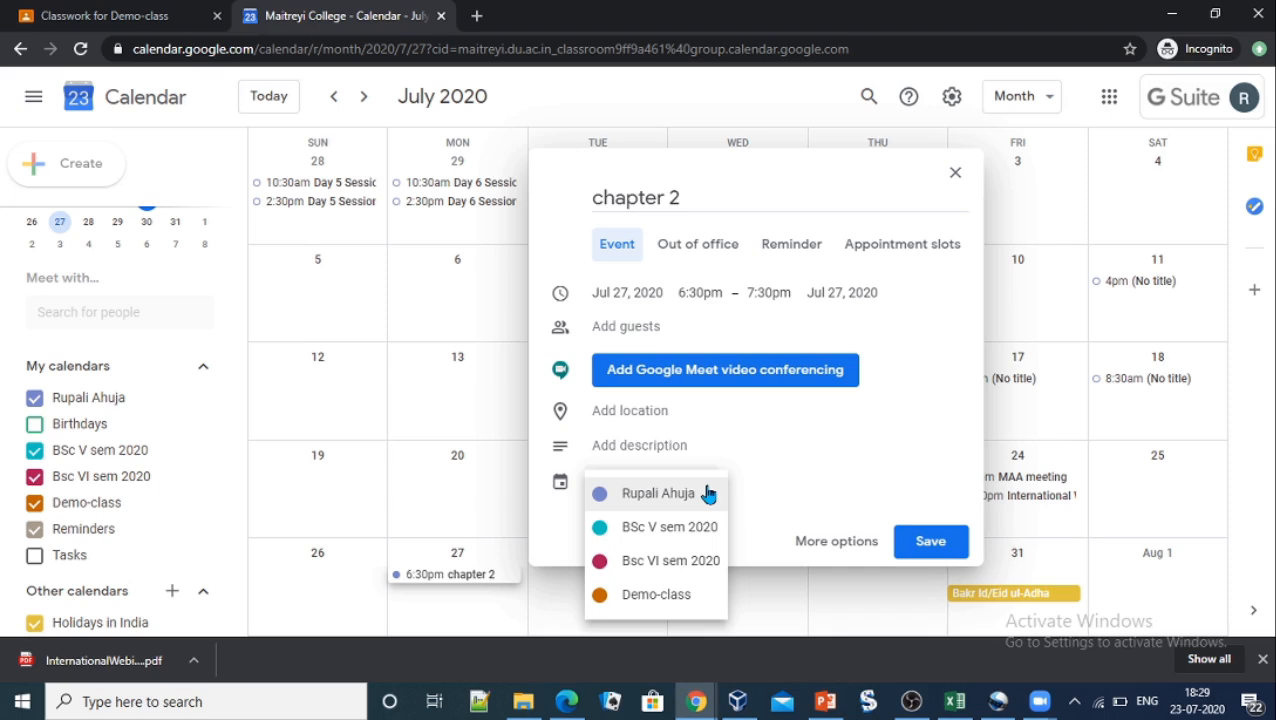
click(676, 597)
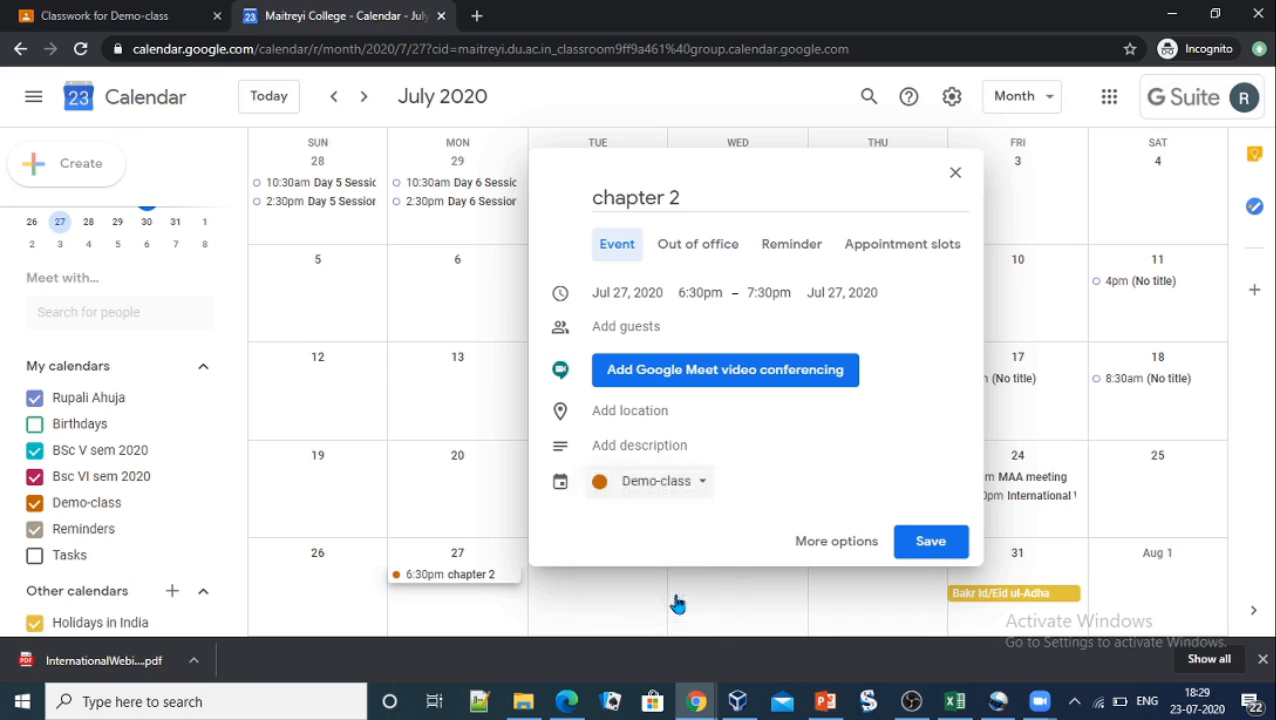
click(631, 292)
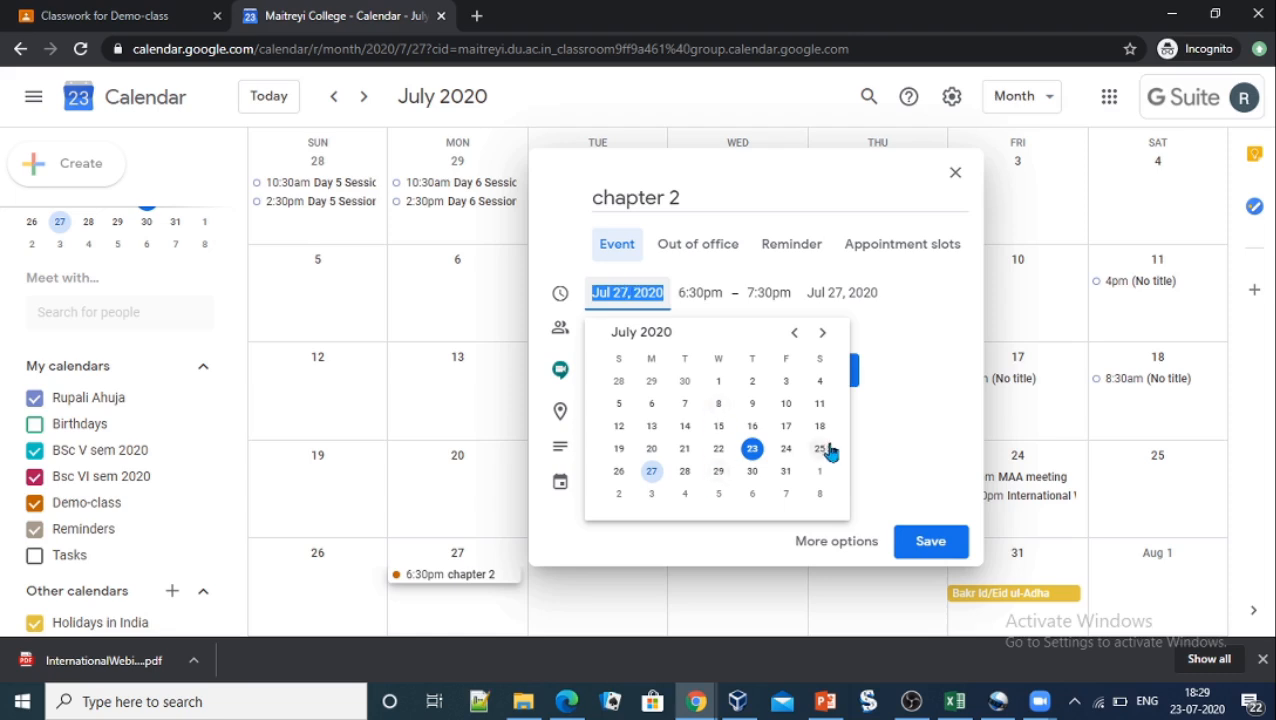
click(788, 450)
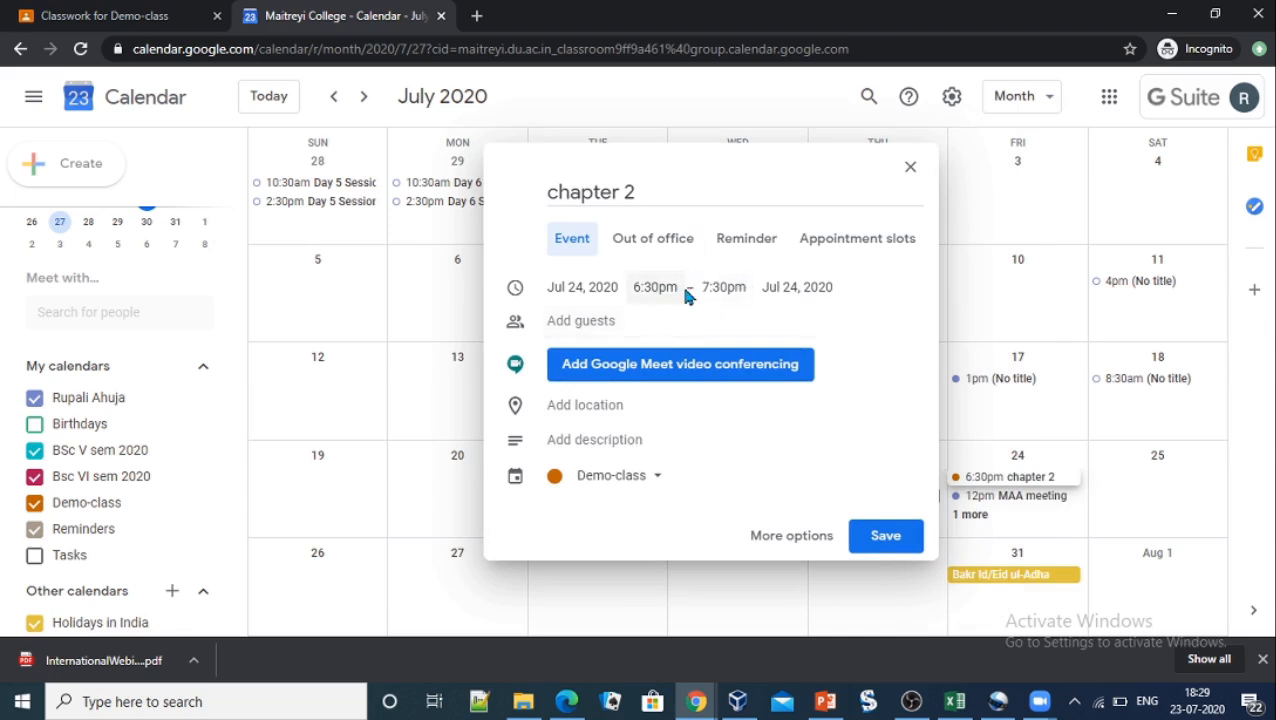
- Add the guest's Gmail address to the chapter 2 event, save it, and send the invitation to the external guest
click(578, 318)
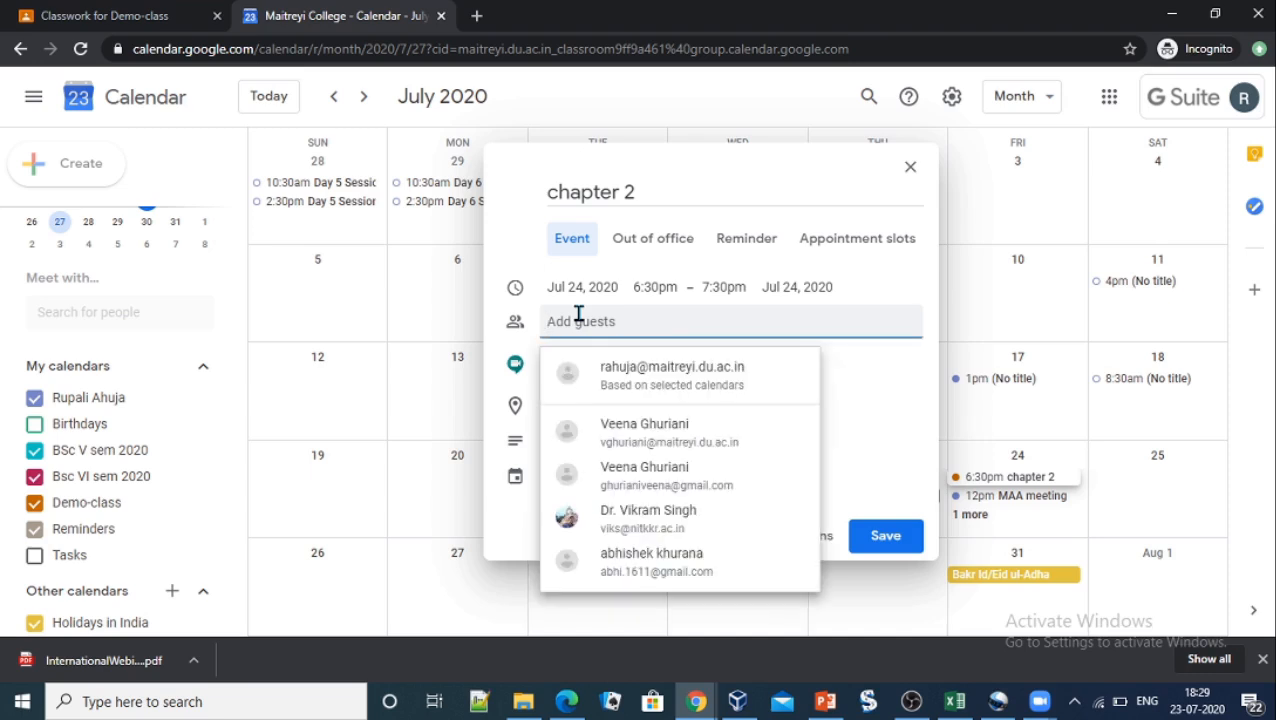
text(ru)
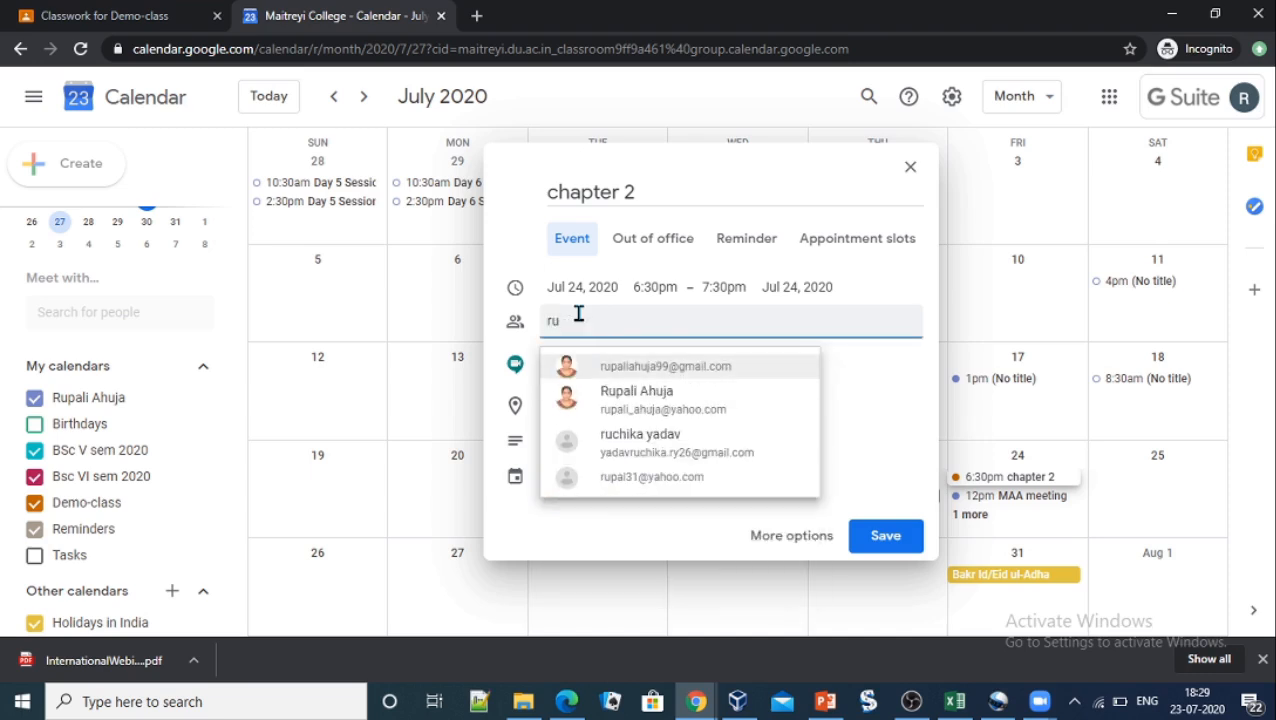
click(627, 377)
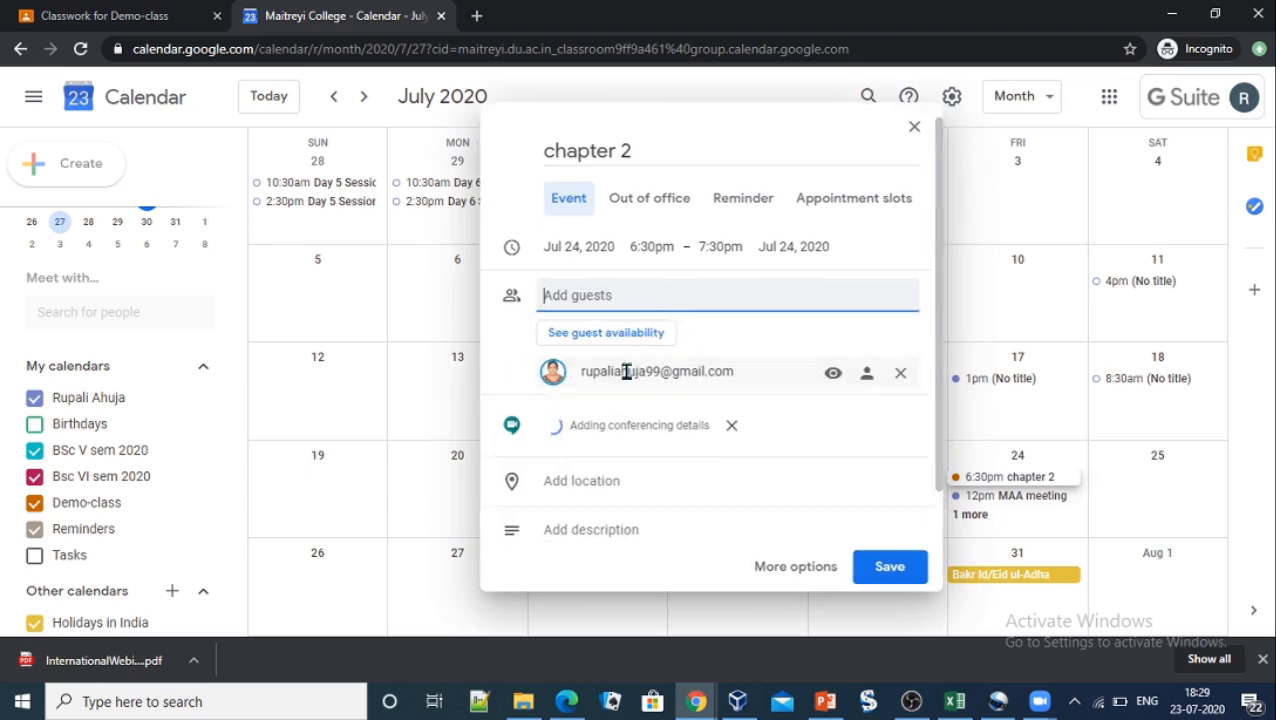
mouse_move(627, 371)
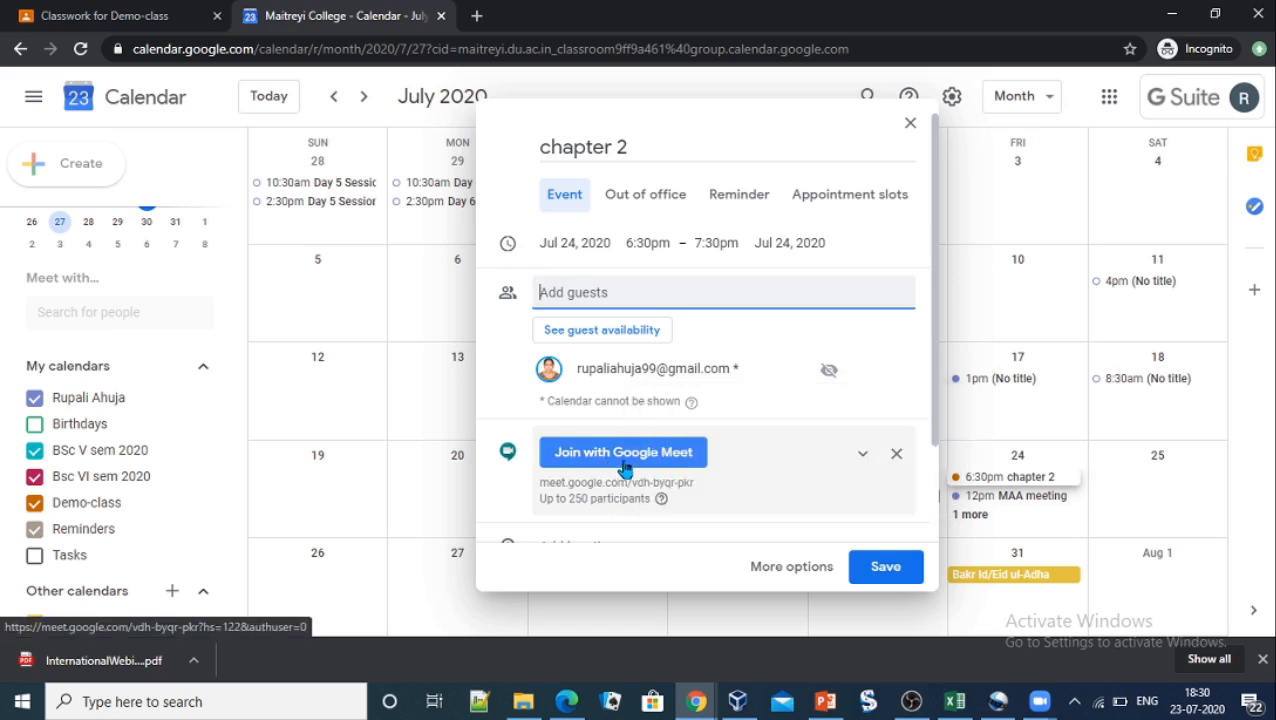
click(884, 566)
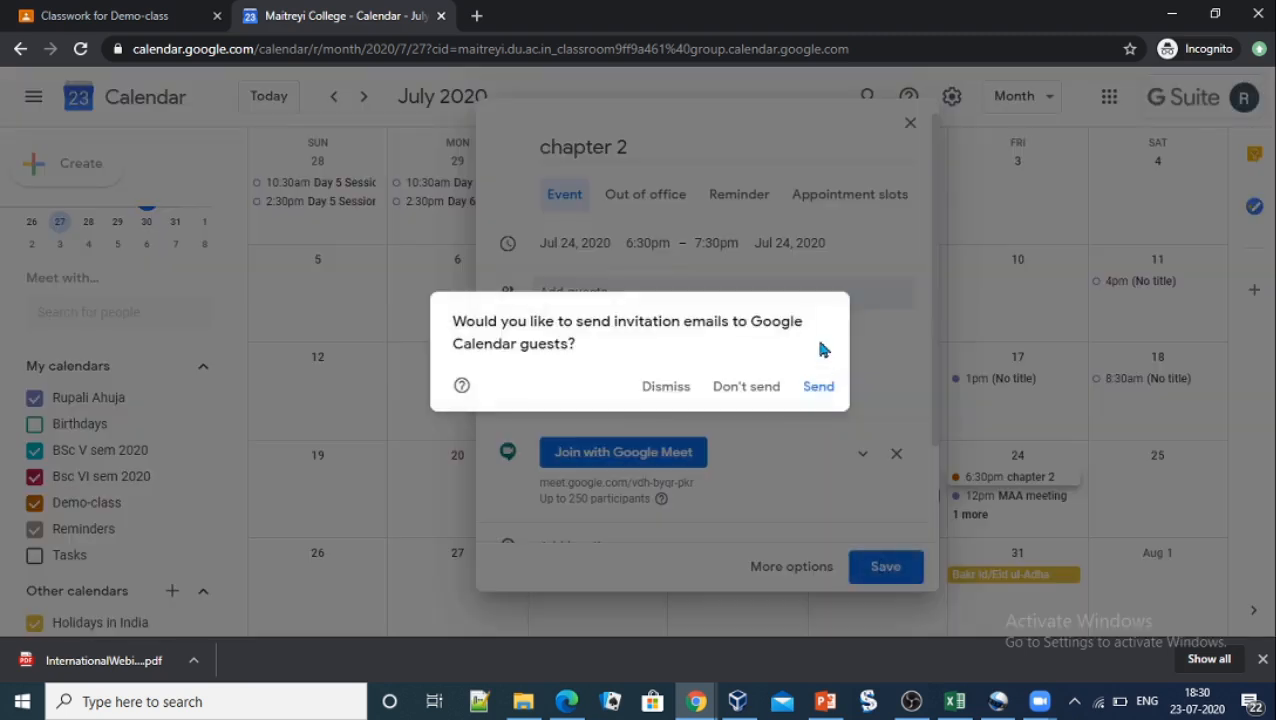
click(818, 387)
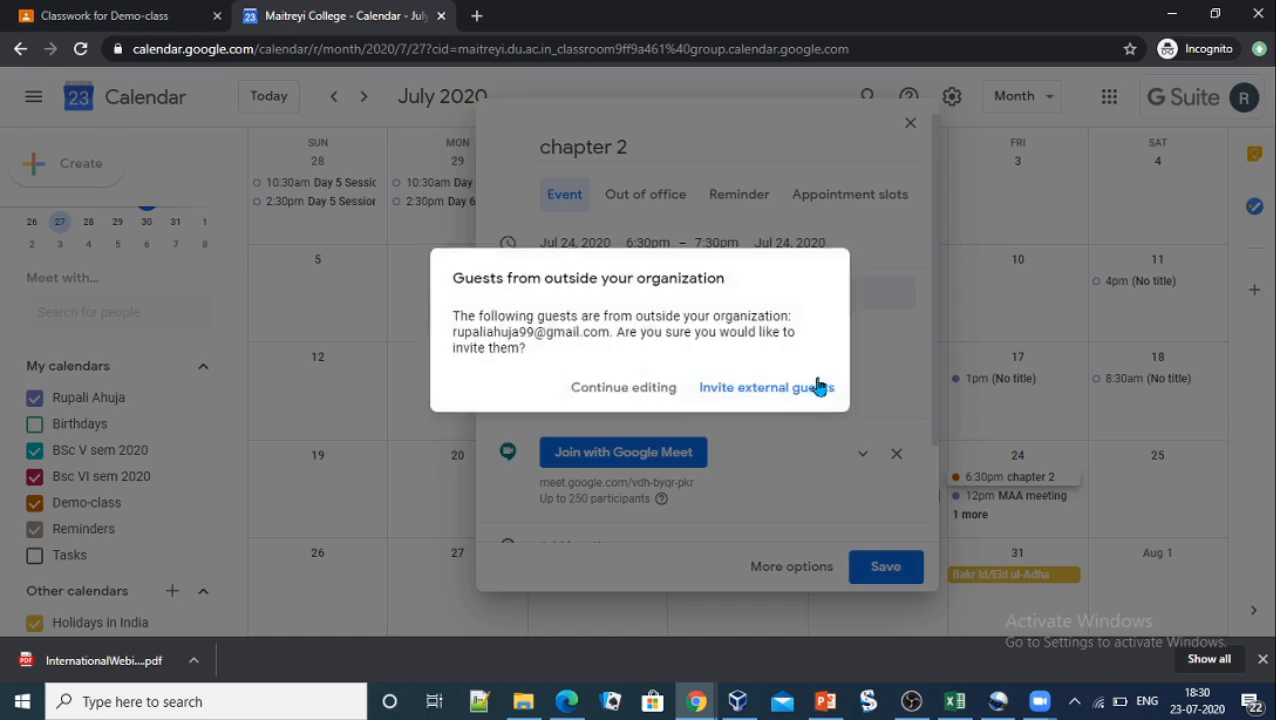
click(807, 388)
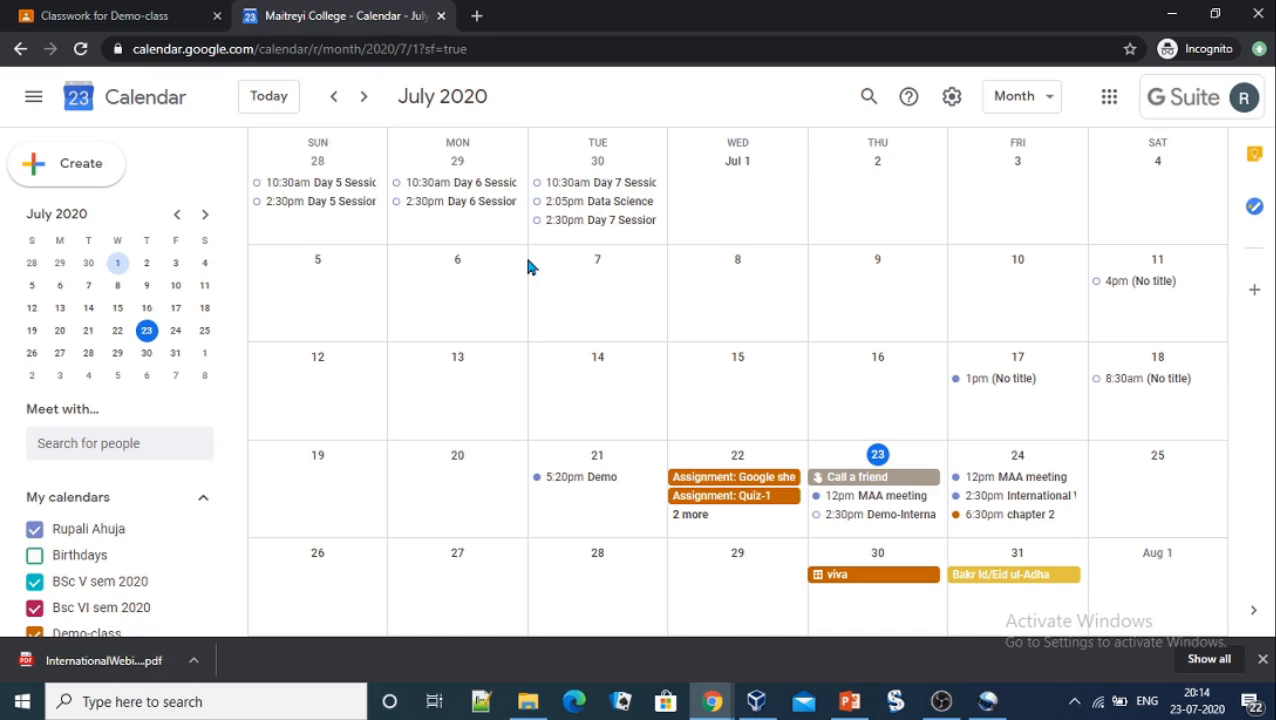
- Start a new event on September 1, 2020 with the full set of options and title it "Theory class"
click(366, 100)
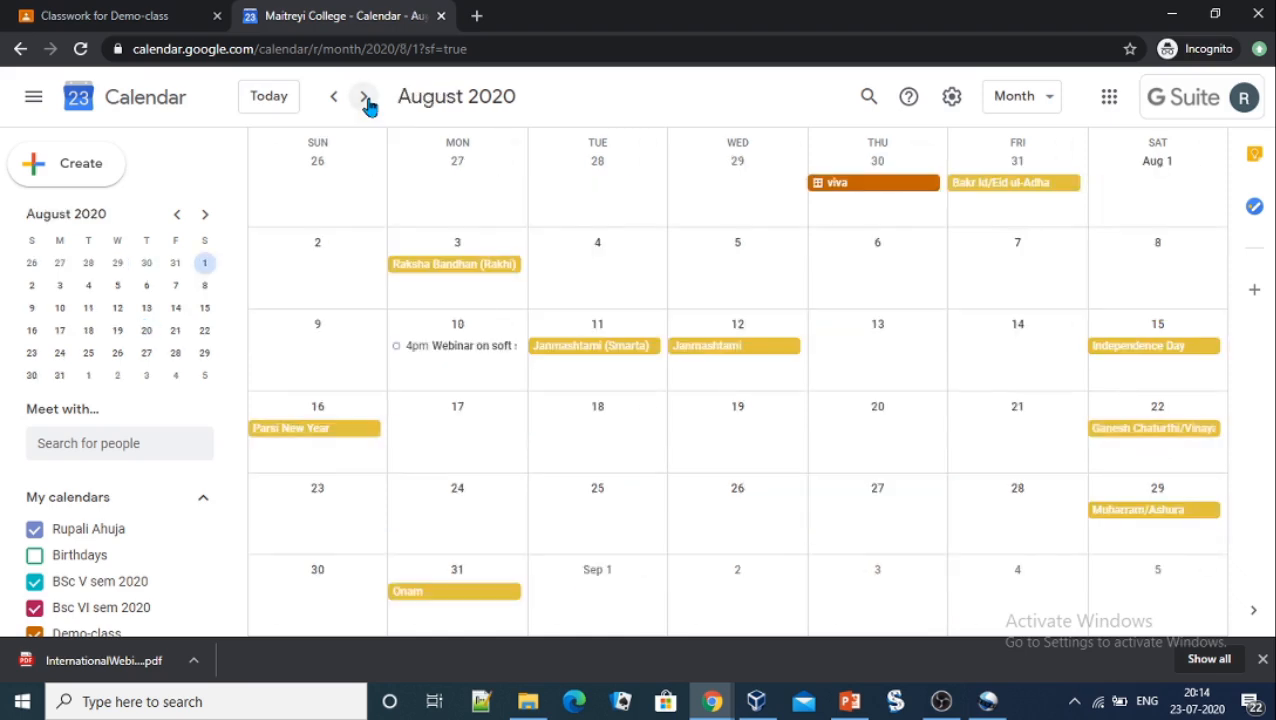
click(366, 101)
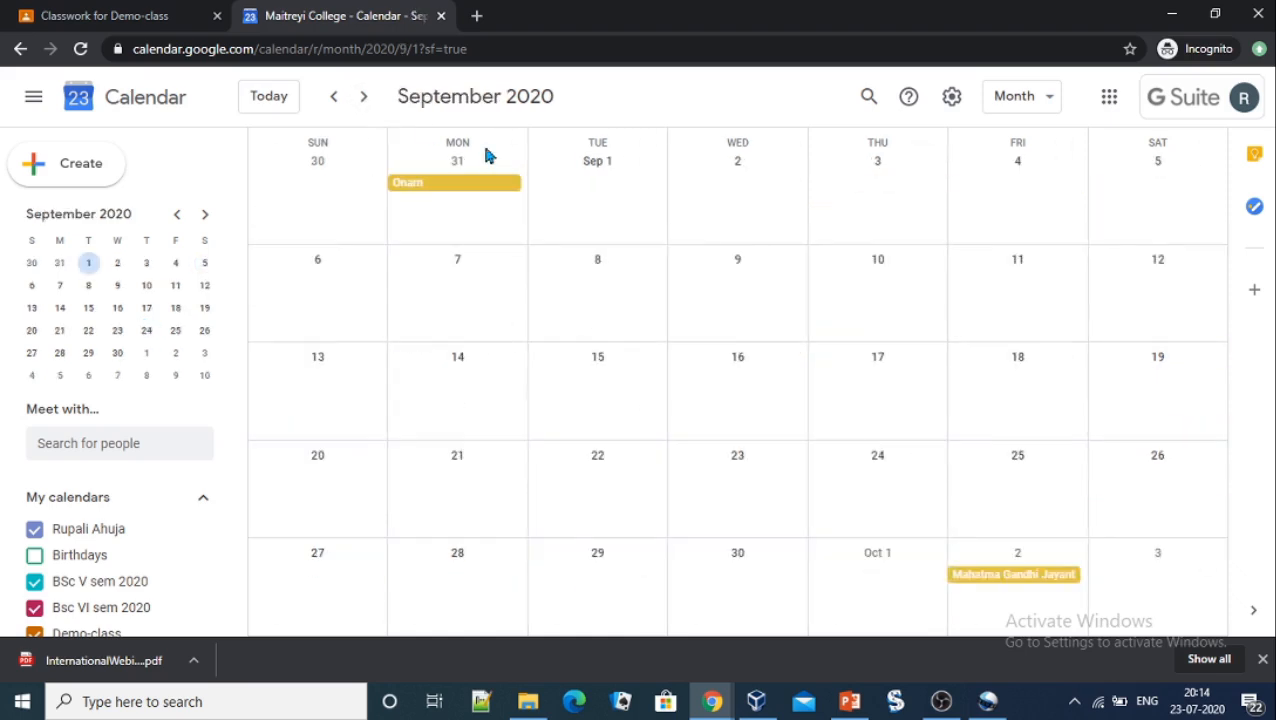
click(600, 196)
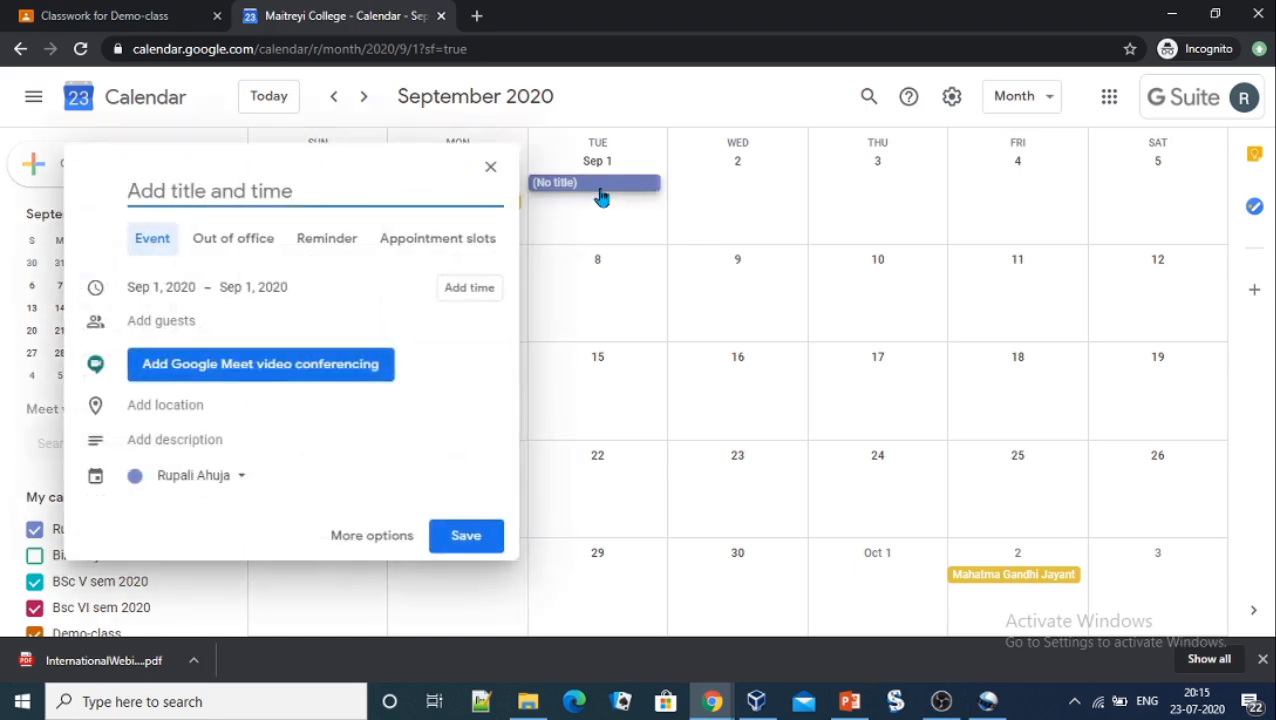
click(357, 538)
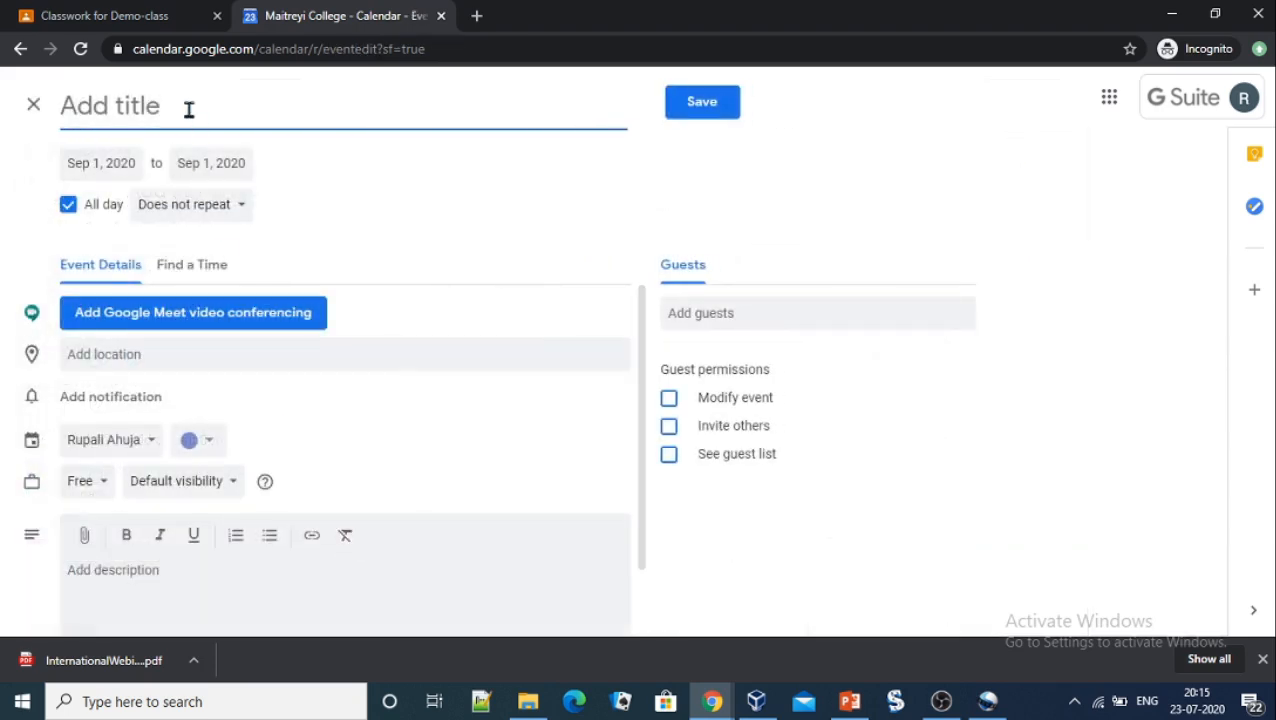
text(Theory )
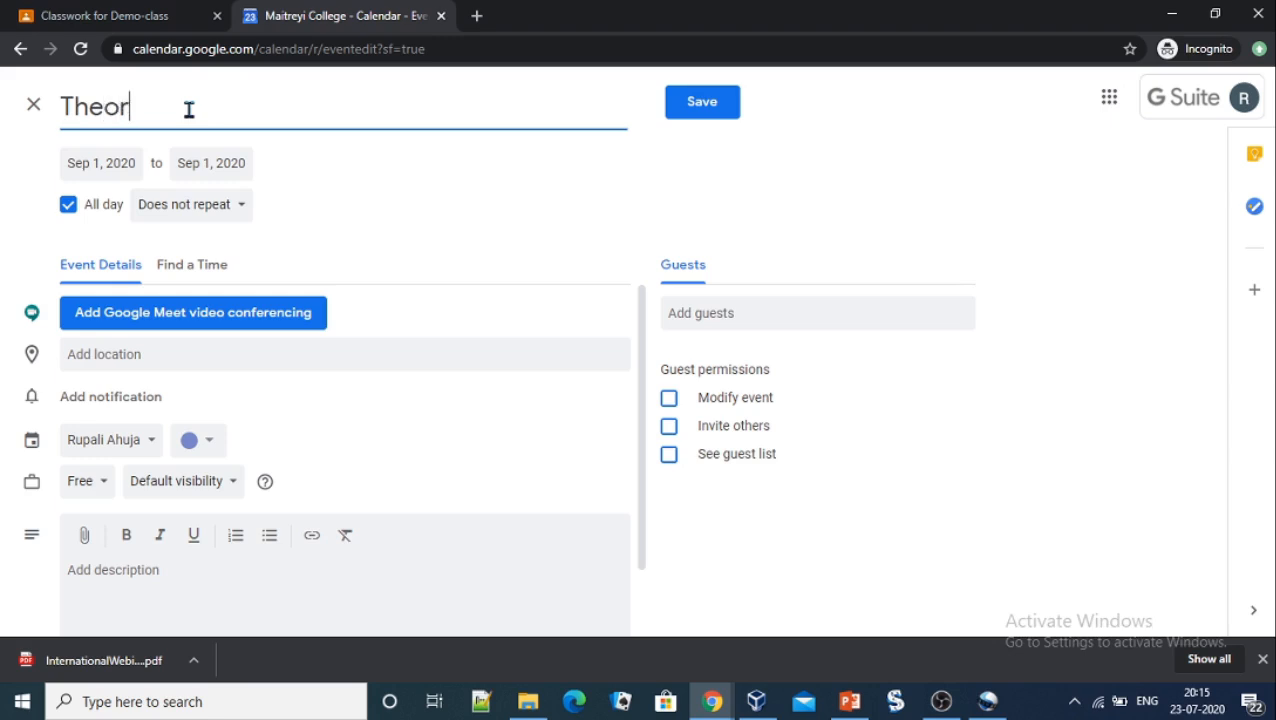
text(class)
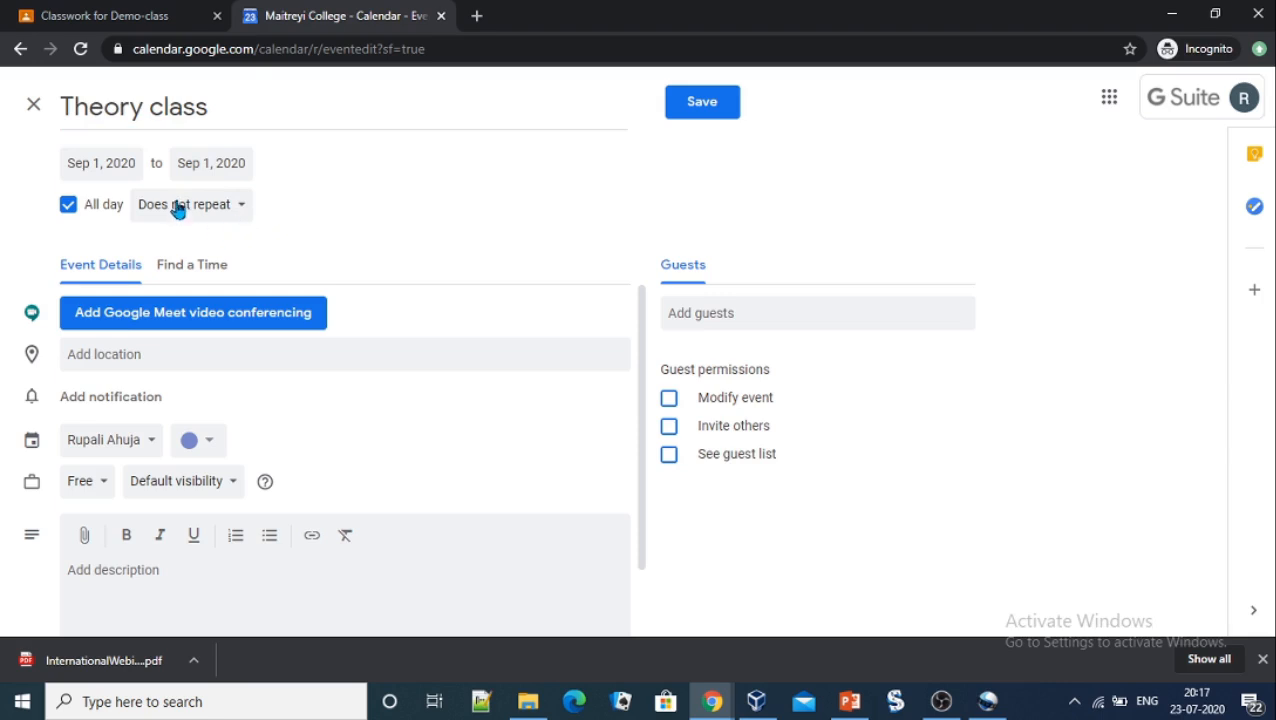
- Make the Theory class repeat weekly on Tuesday and run from 11:30am to 12:30pm instead of all day
click(241, 210)
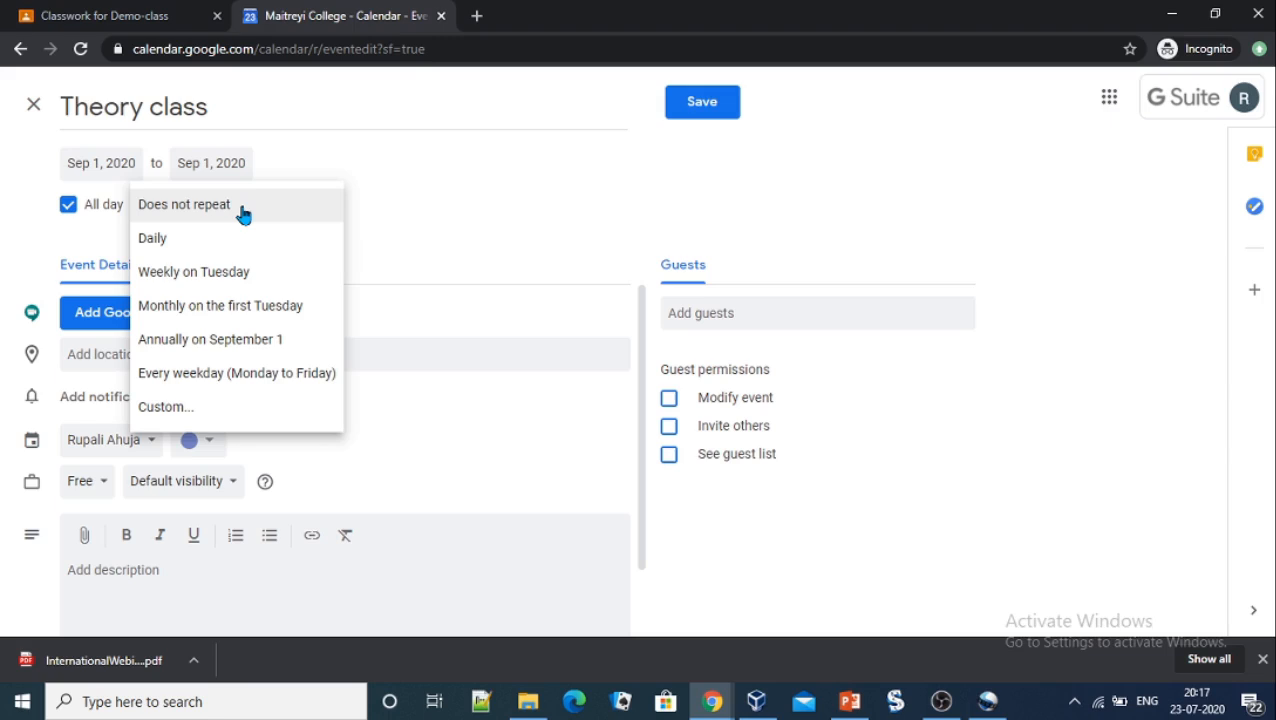
click(218, 274)
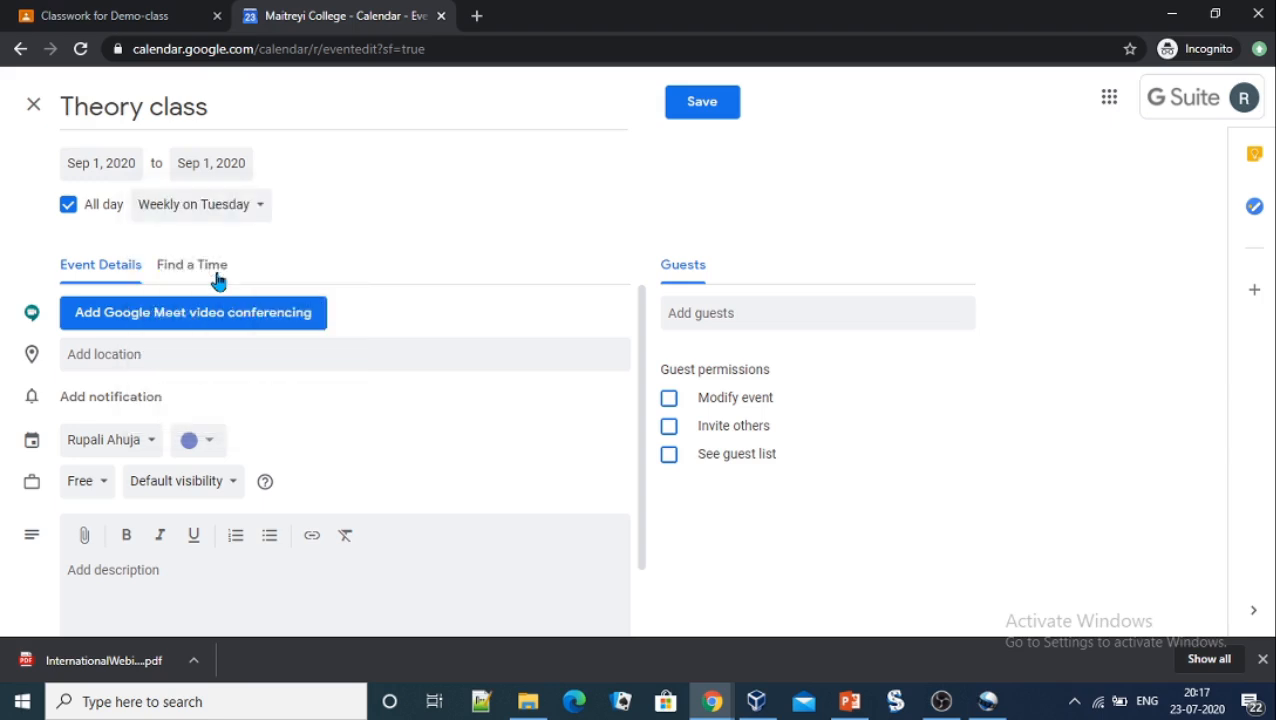
click(70, 210)
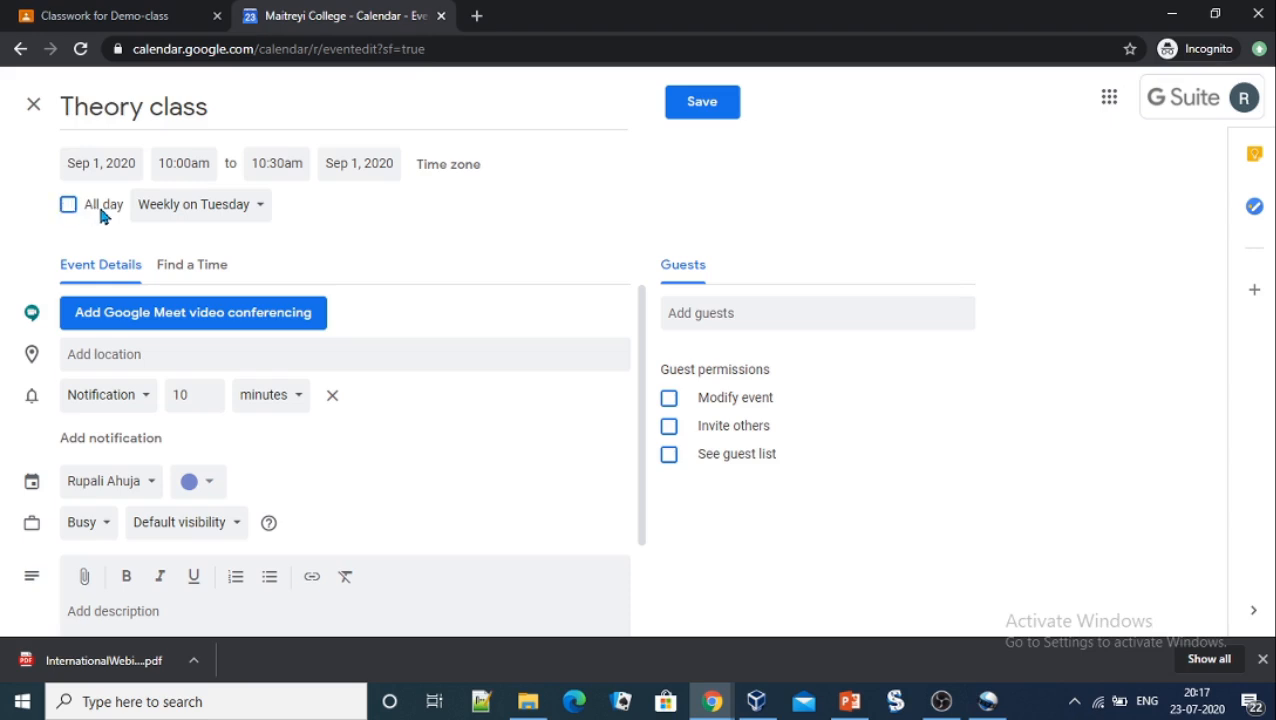
click(181, 167)
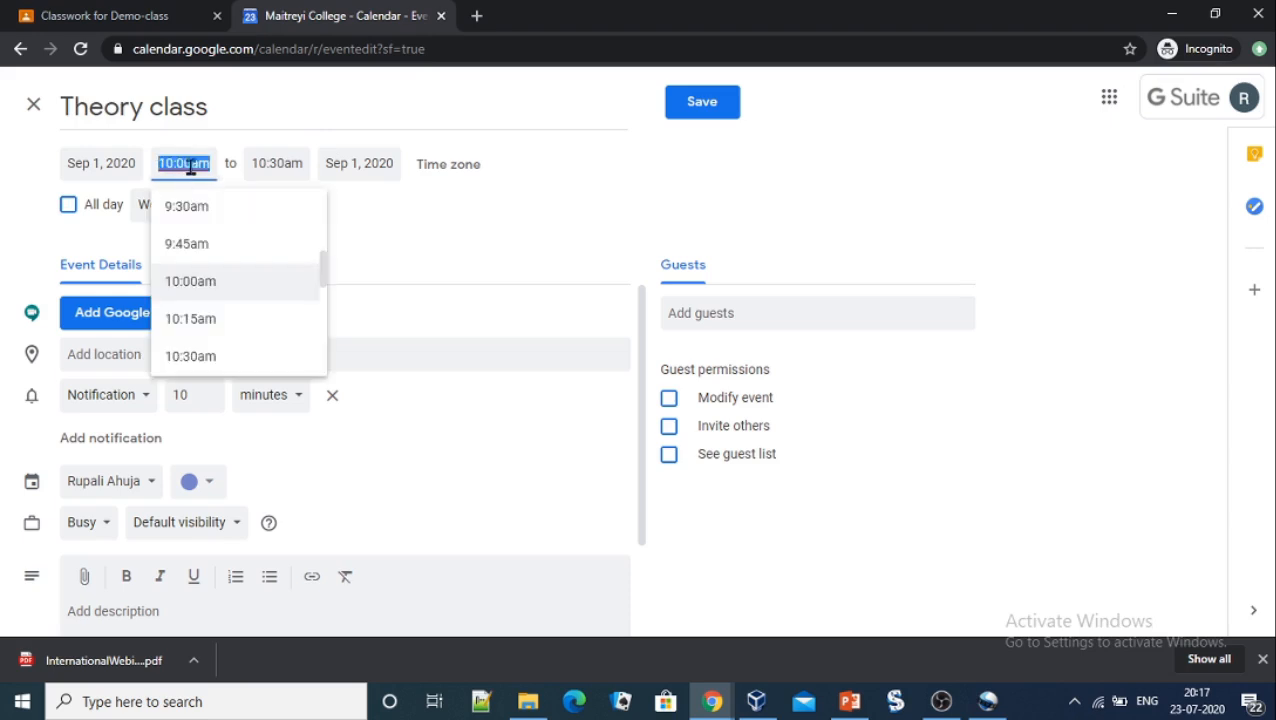
mouse_move(324, 265)
mouse_down()
mouse_move(322, 290)
mouse_move(322, 276)
mouse_up()
click(236, 340)
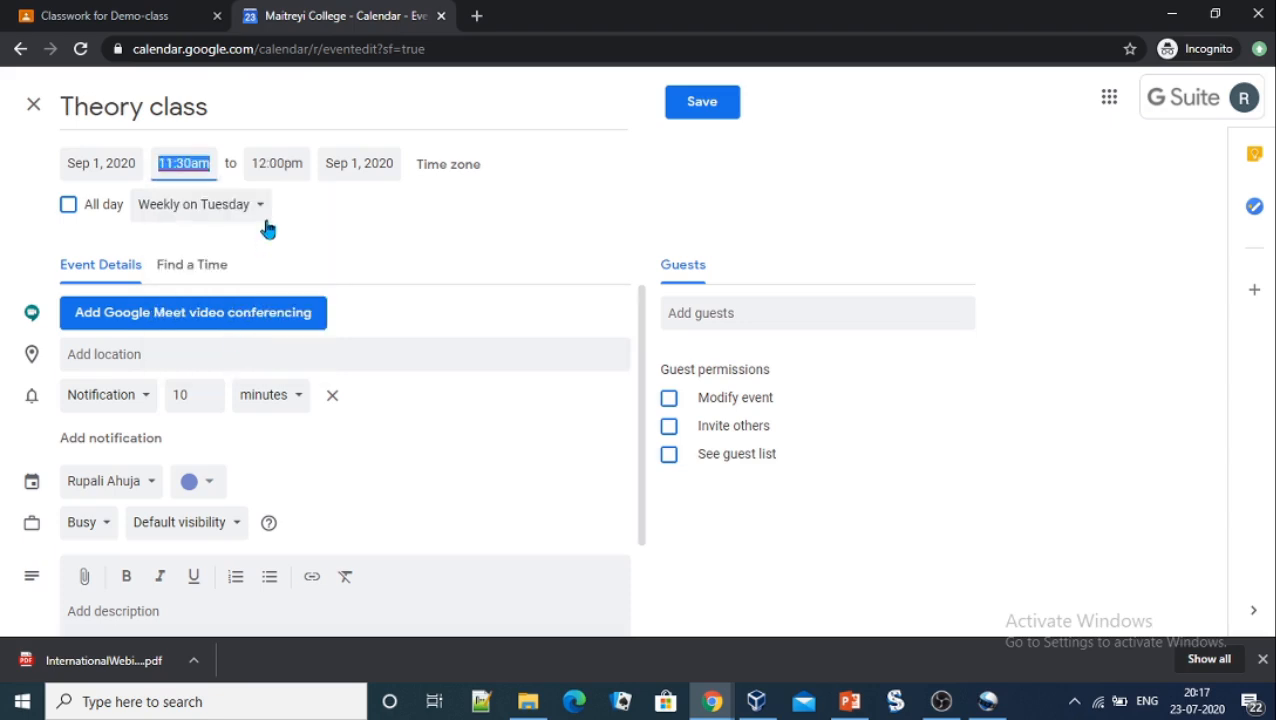
click(285, 162)
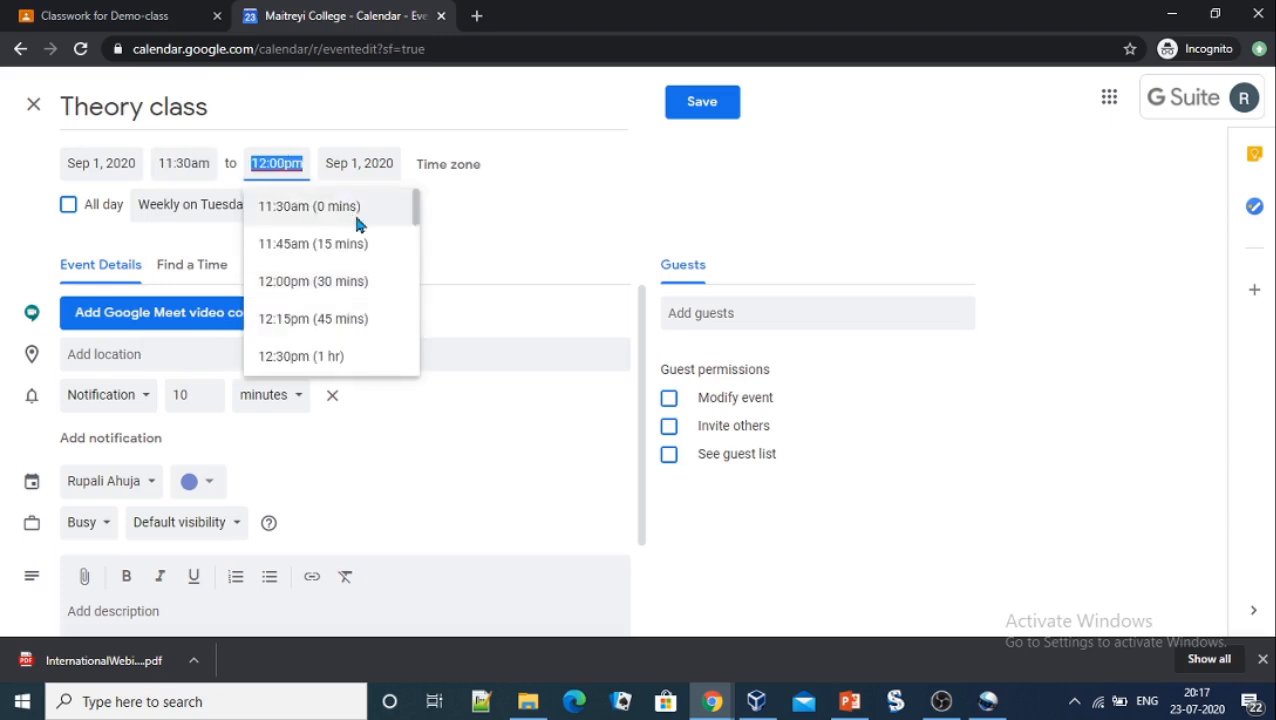
click(326, 352)
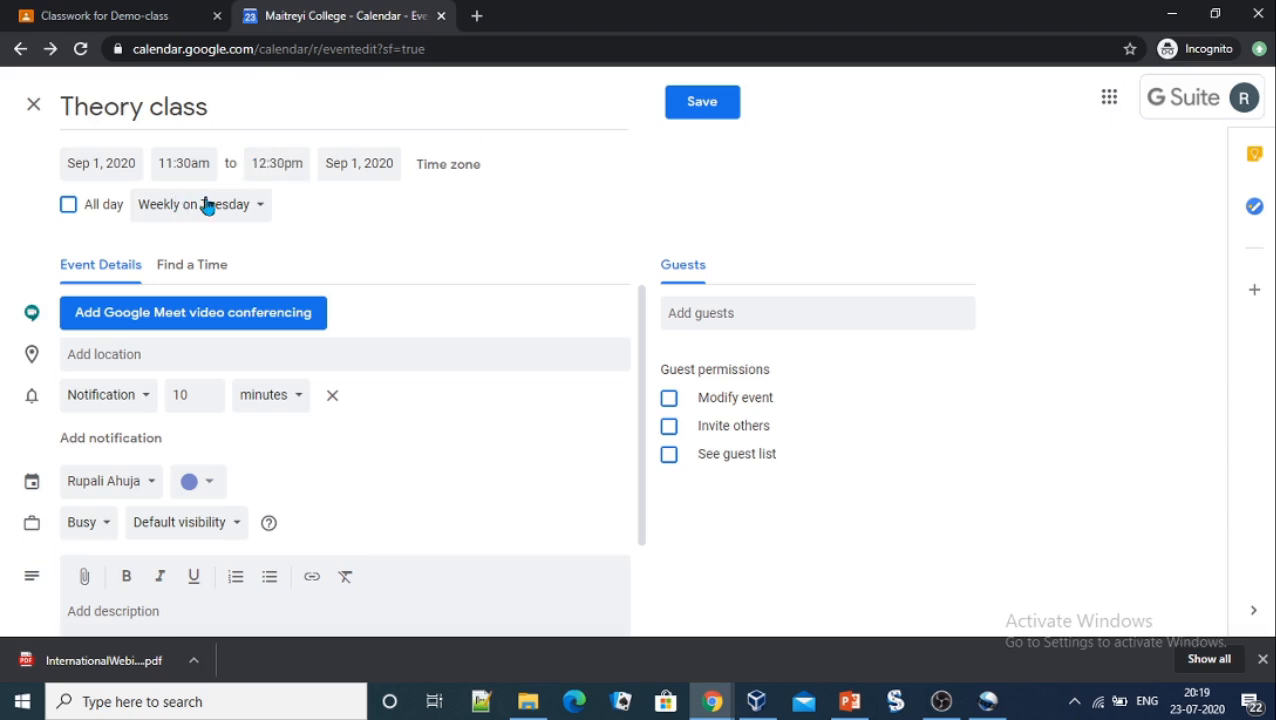
- Set a custom recurrence for the Theory class, repeating every week on Tuesday and ending on Dec 20, 2020
click(260, 213)
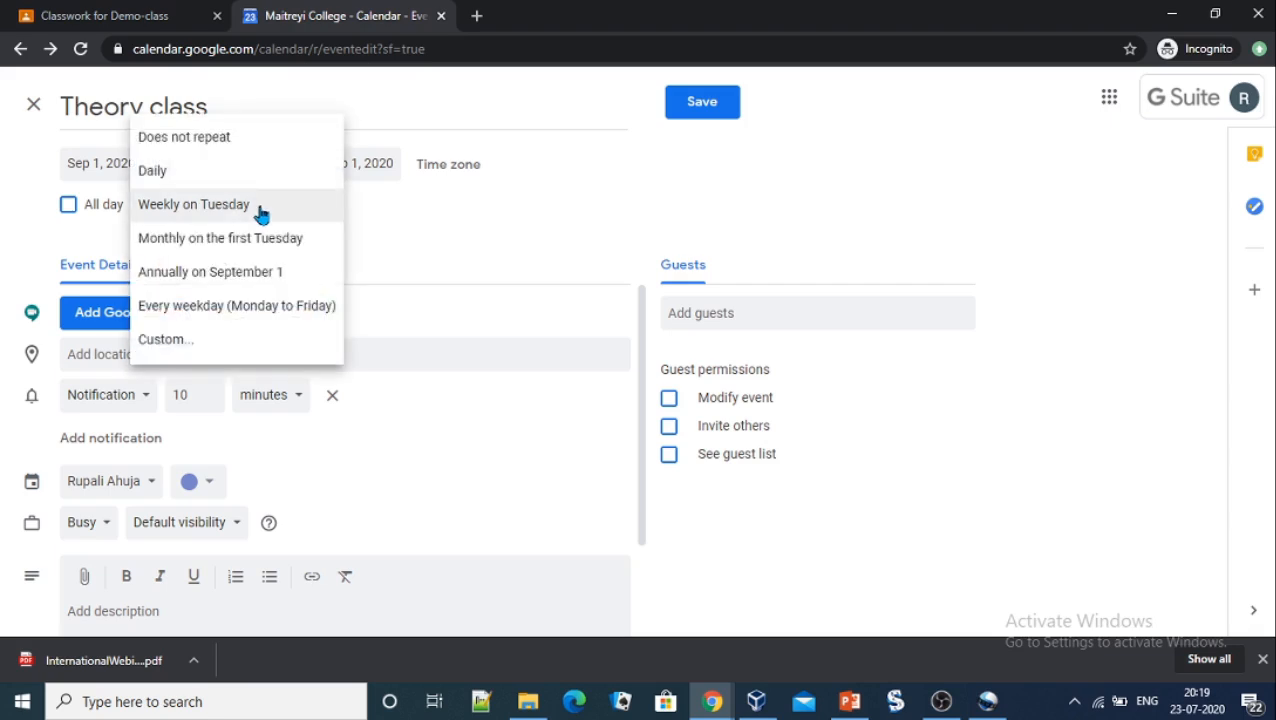
click(179, 354)
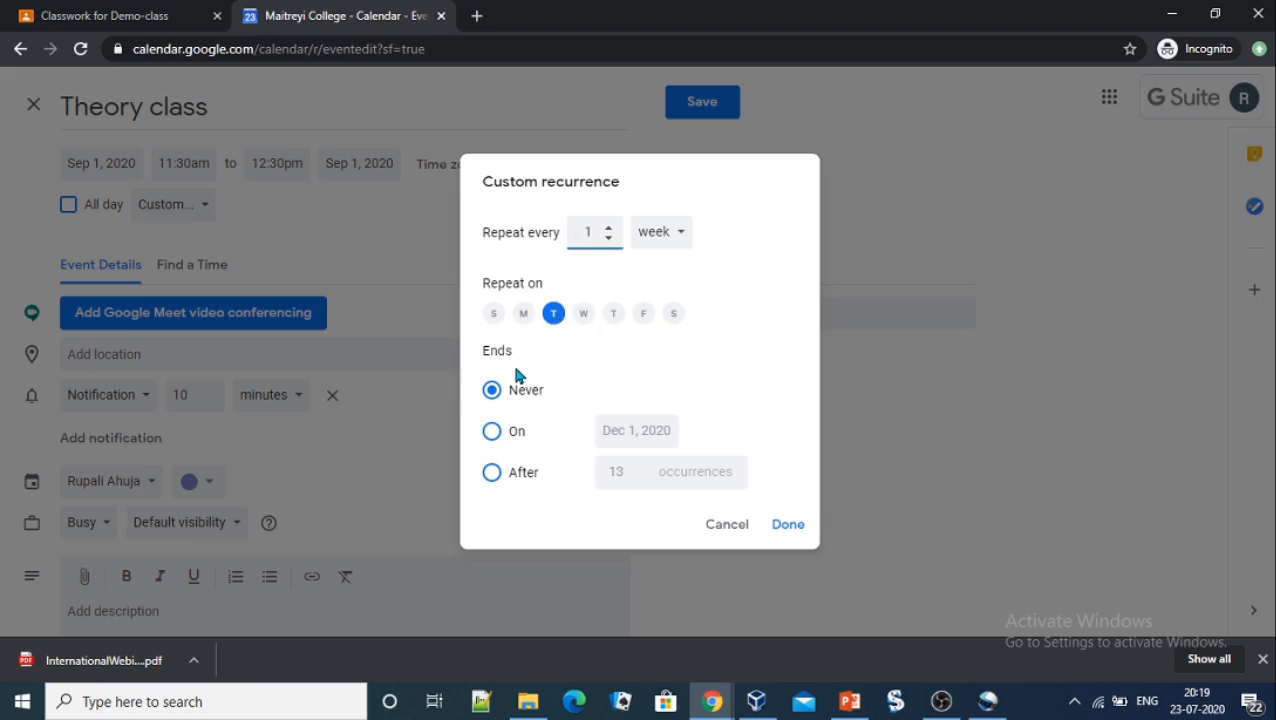
click(492, 433)
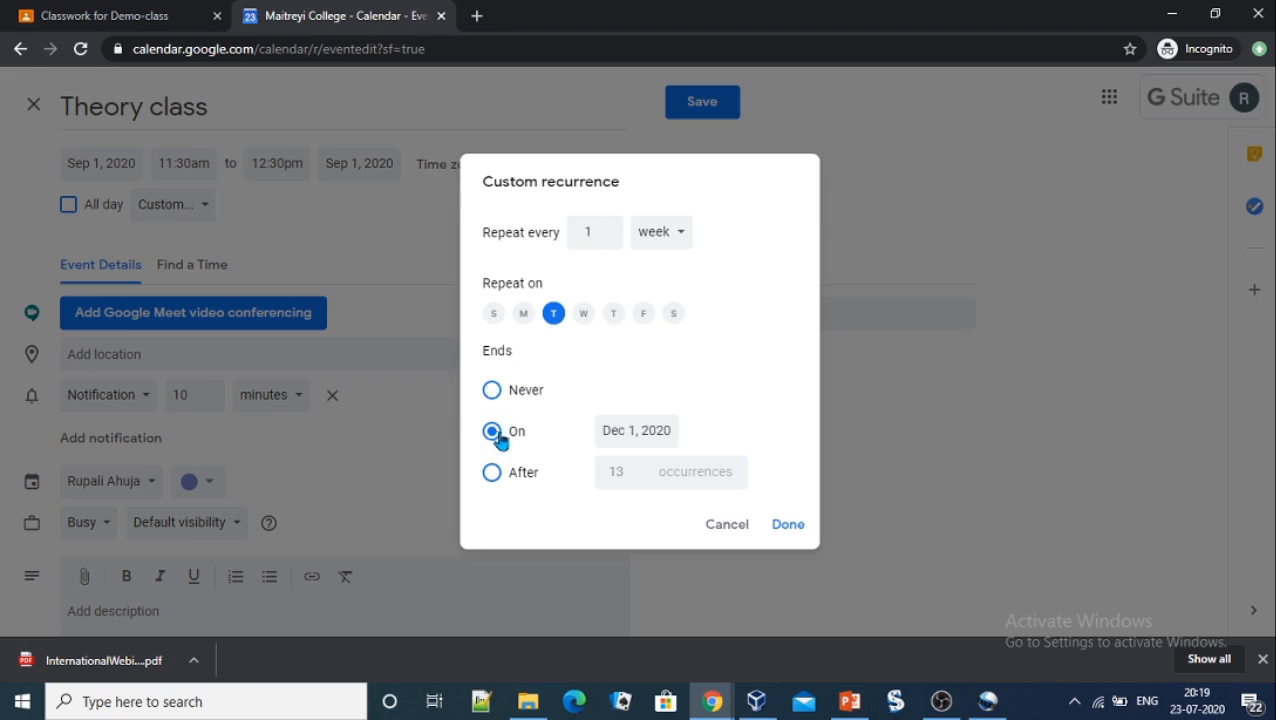
click(630, 432)
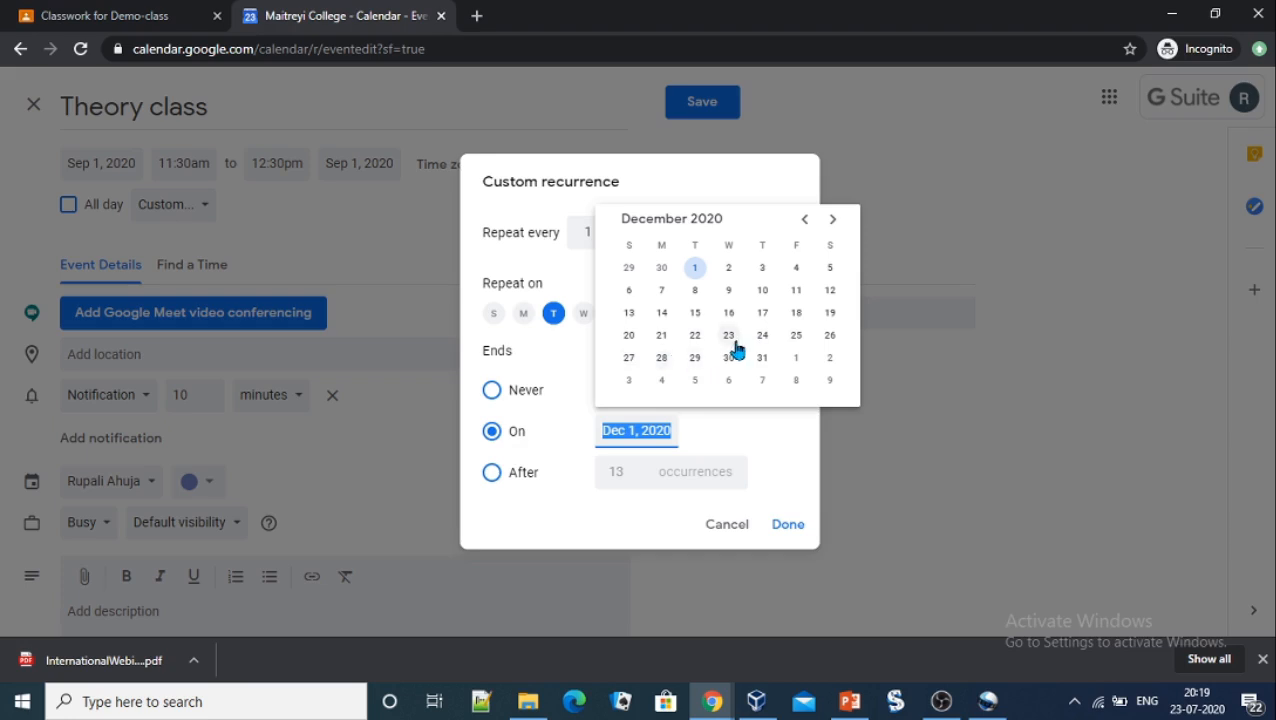
click(629, 335)
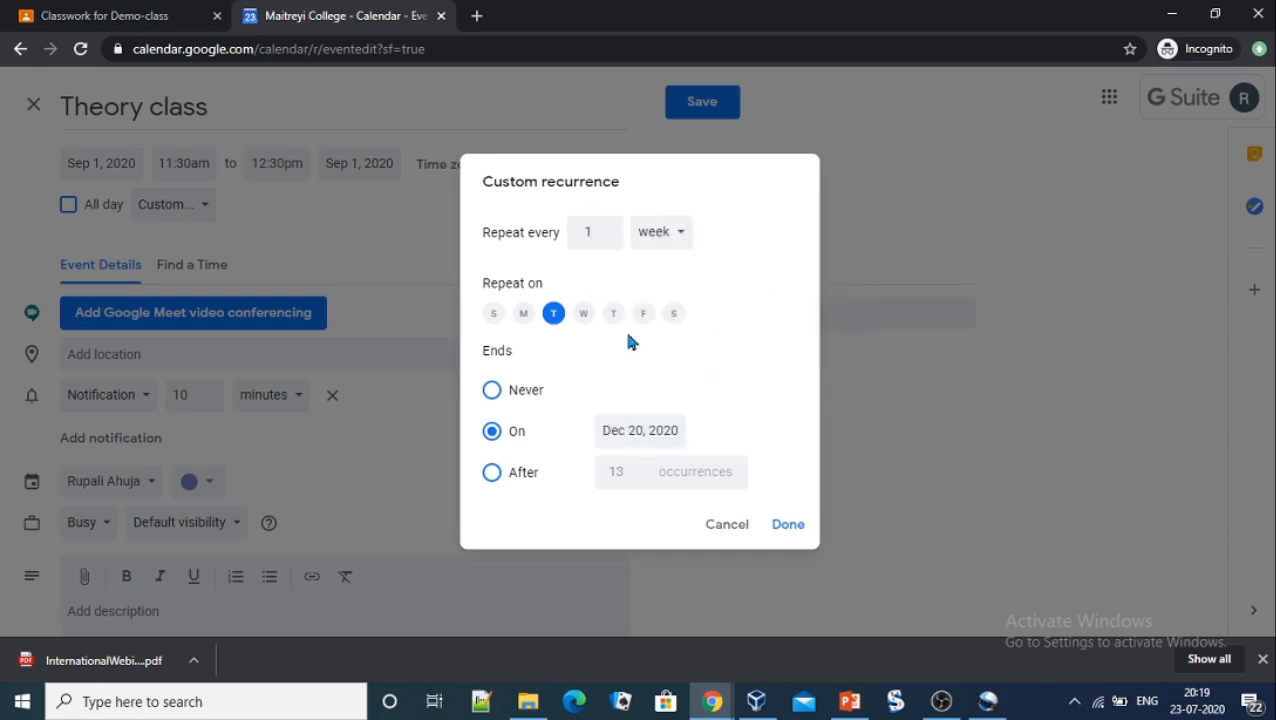
click(787, 524)
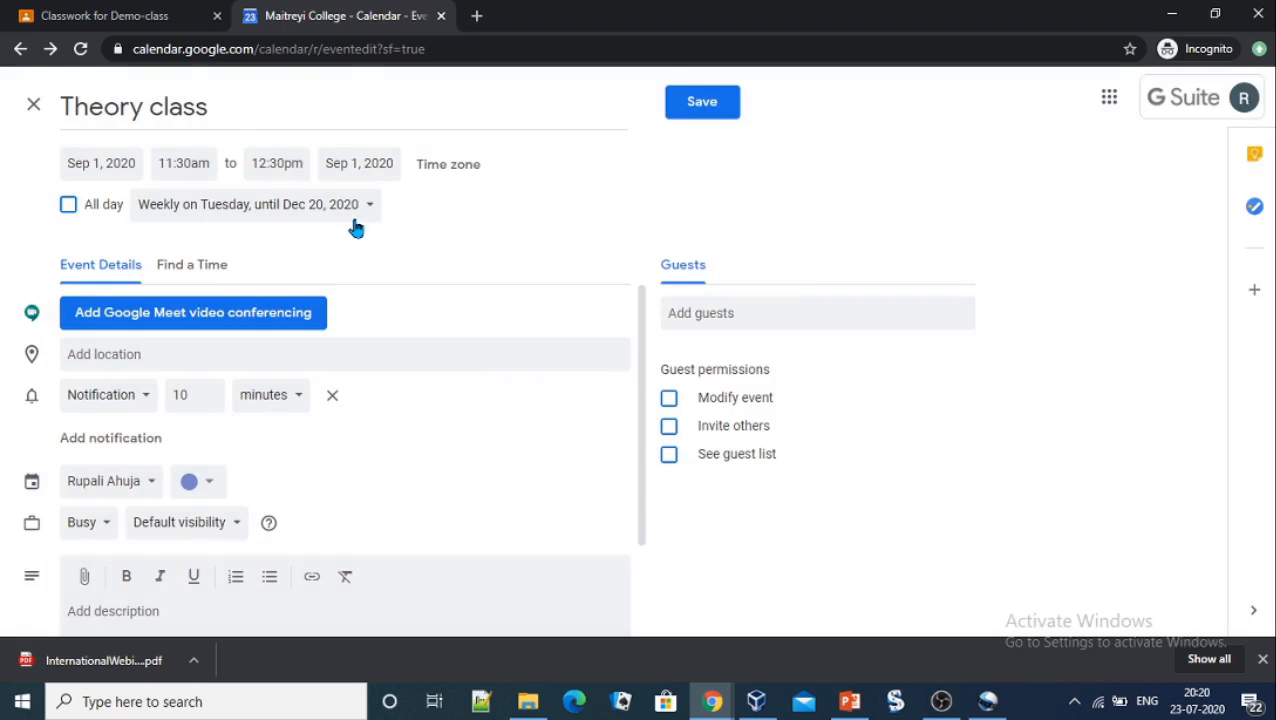
- Assign the Theory class event to the Demo-class calendar
click(152, 483)
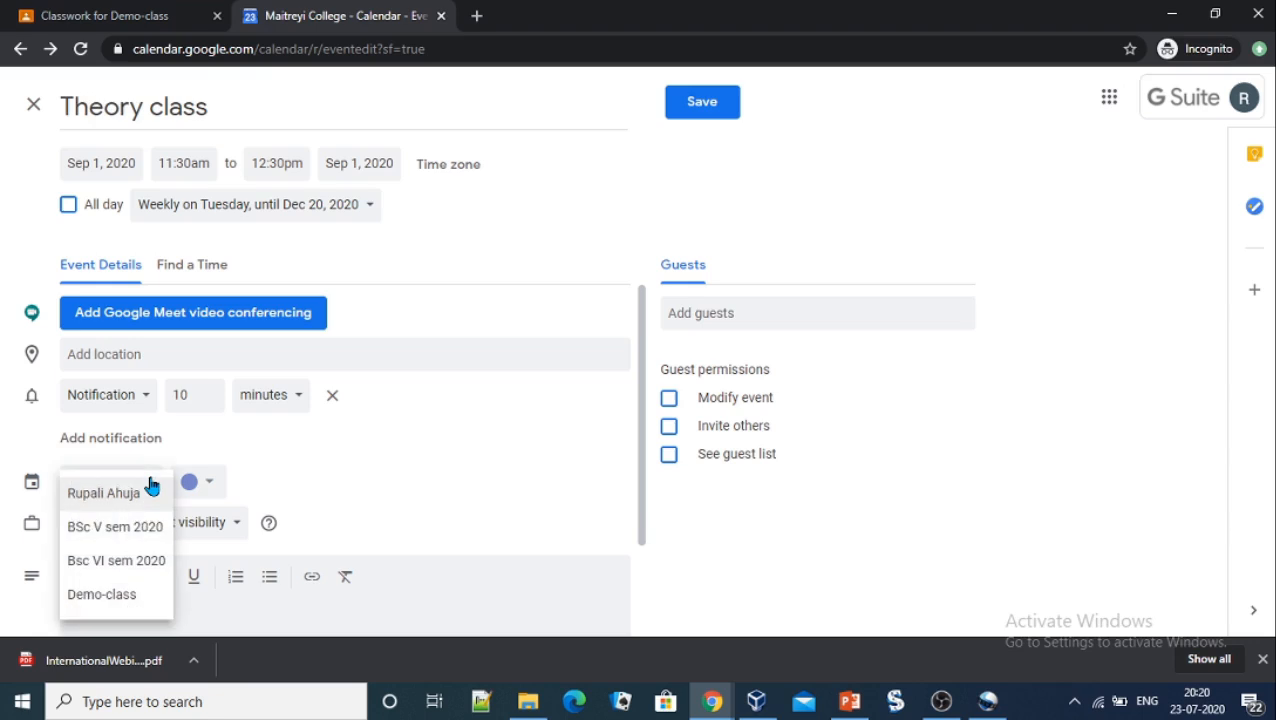
click(114, 530)
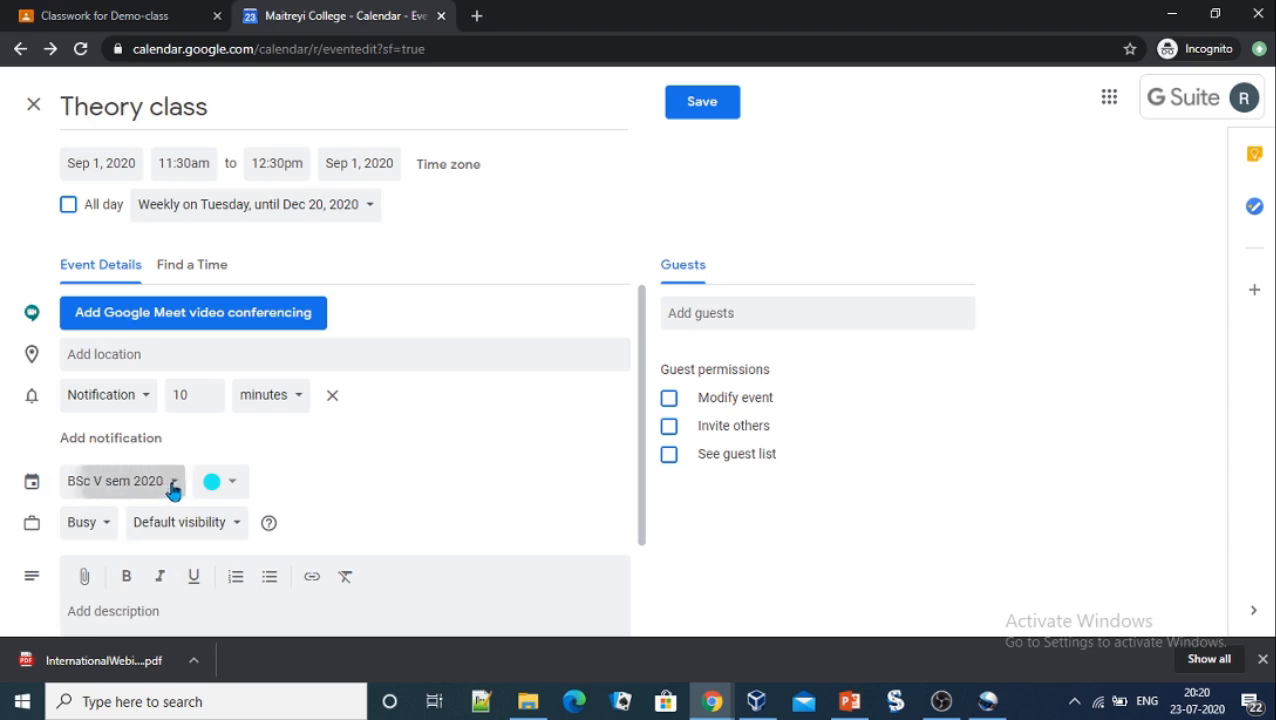
click(170, 491)
click(120, 550)
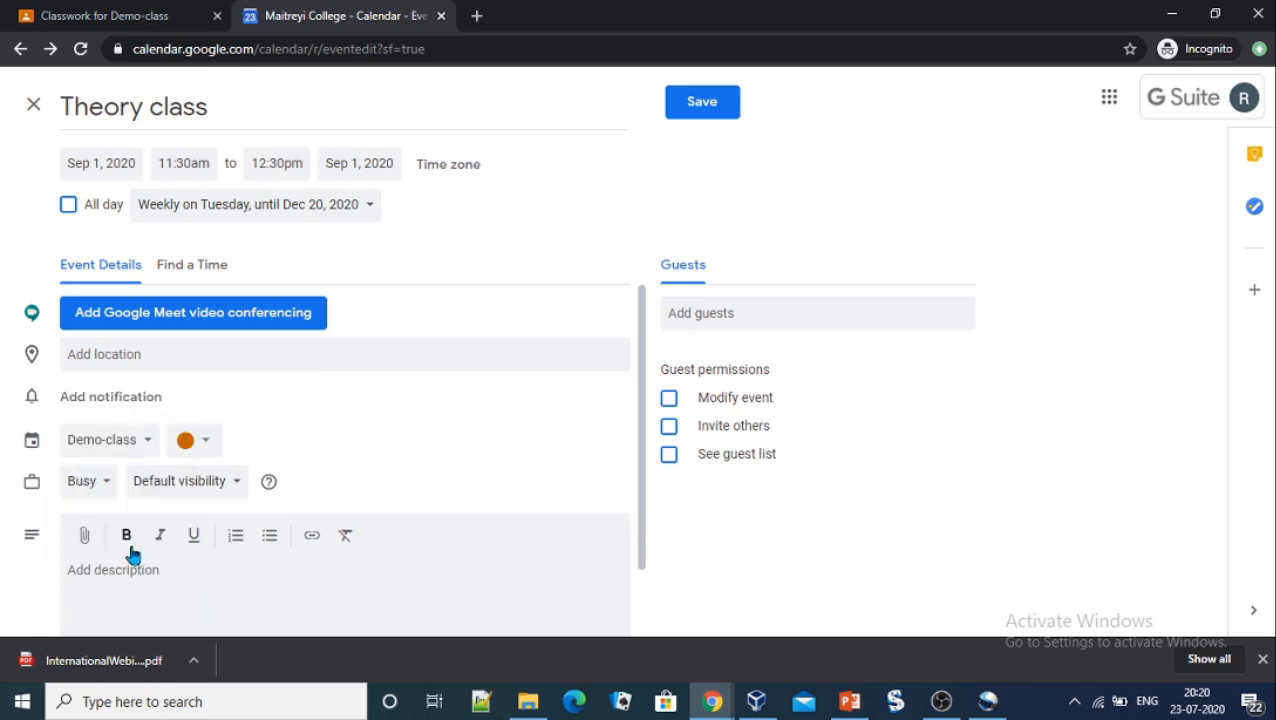
- Add the description "Time table of Theory class" to the event
drag(642, 415, 640, 481)
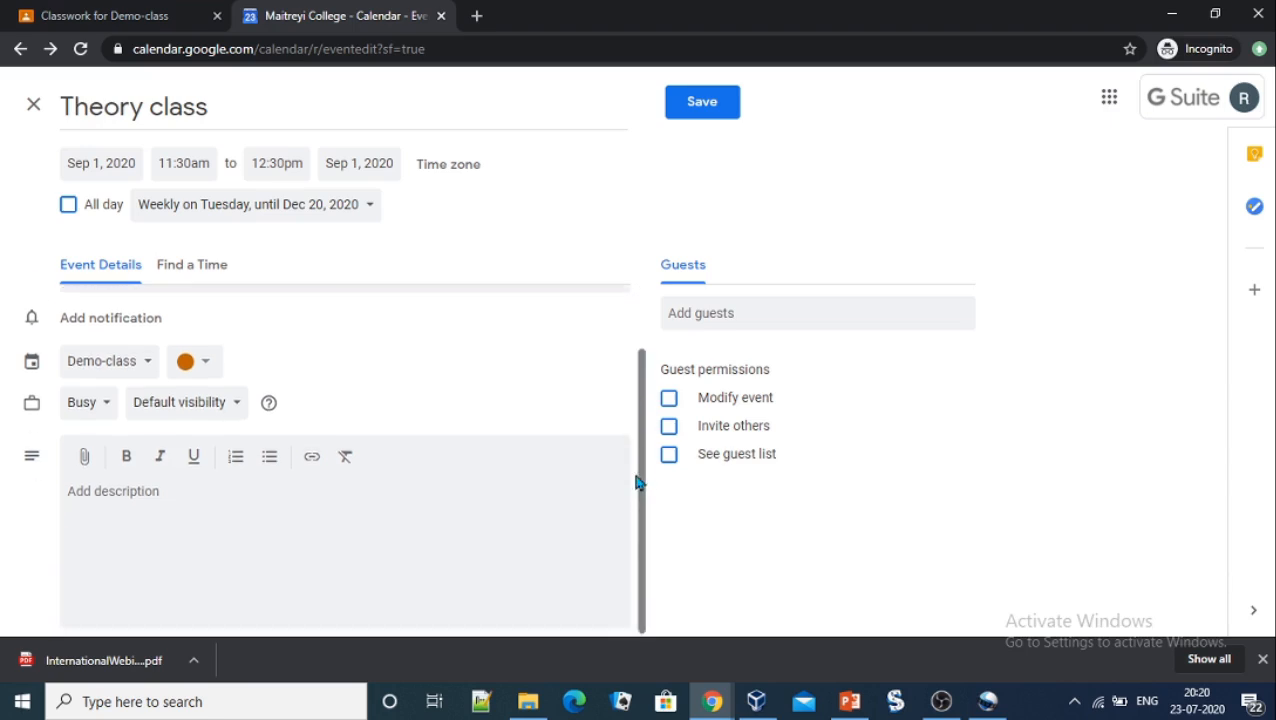
click(247, 512)
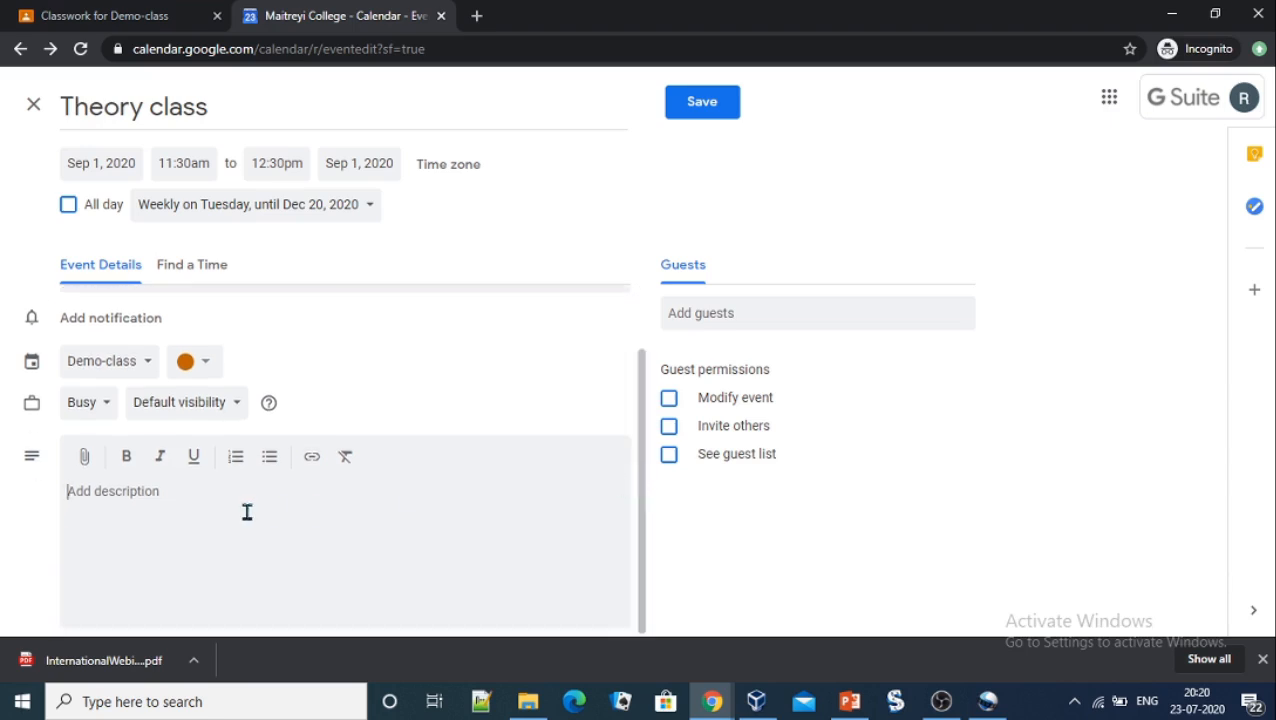
text(Time t)
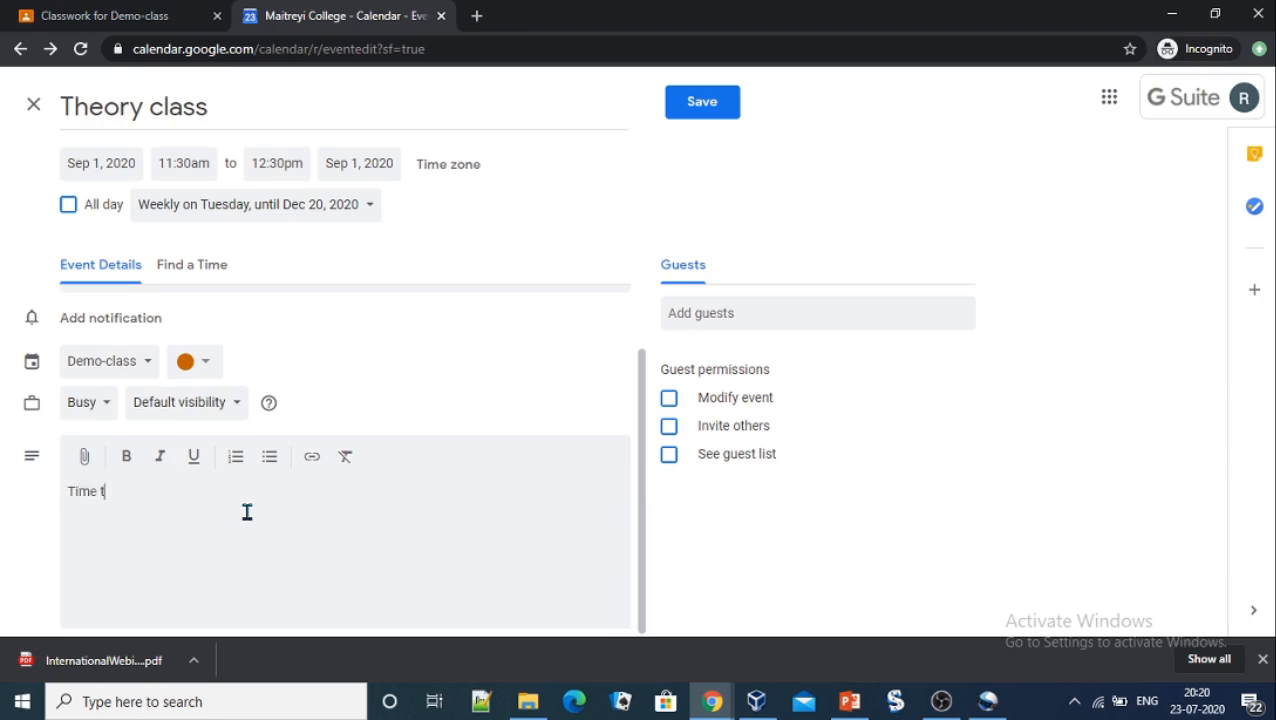
text(able of Theory class)
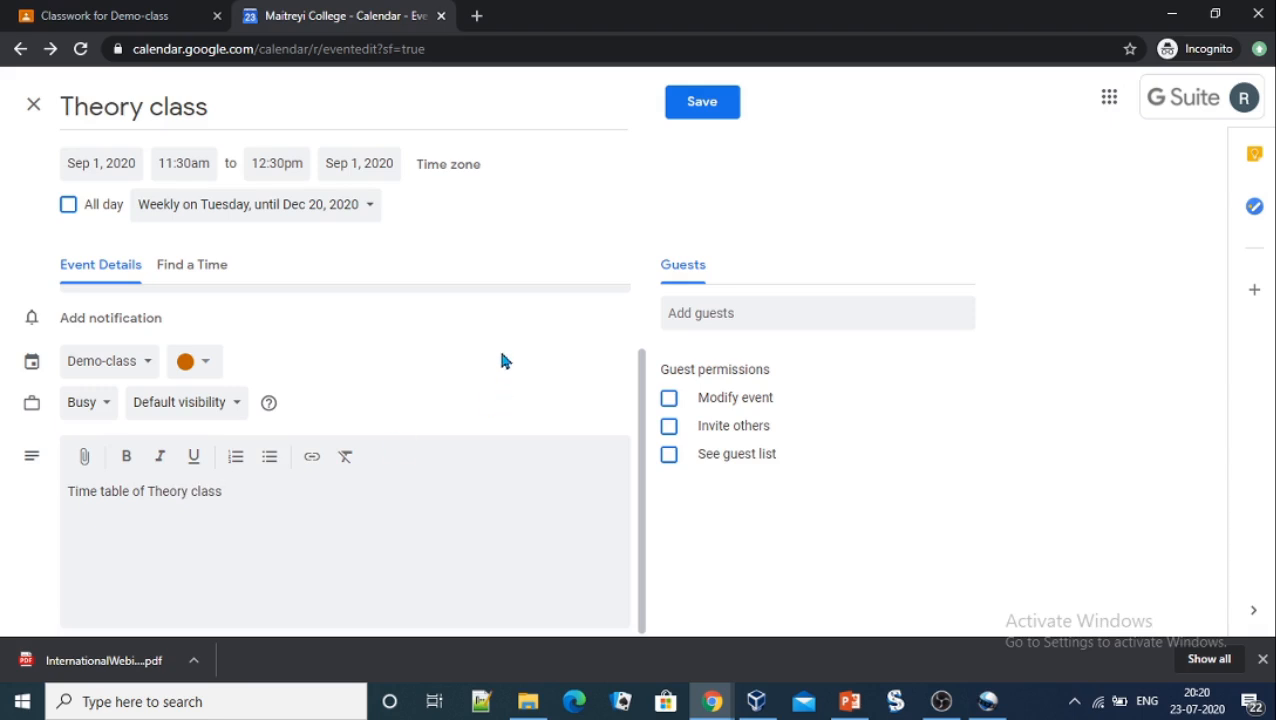
- Add the guest's Gmail address to the Theory class, save the event, and send the invitation to the external guest
click(703, 316)
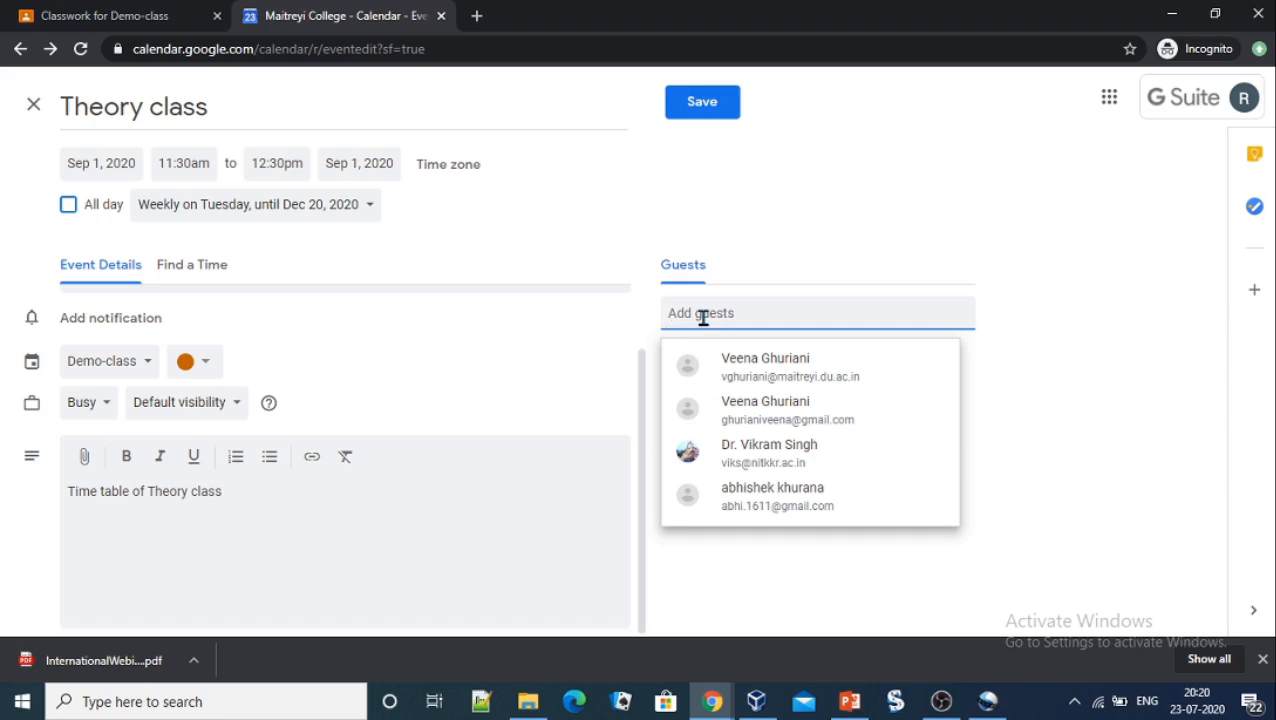
text(r)
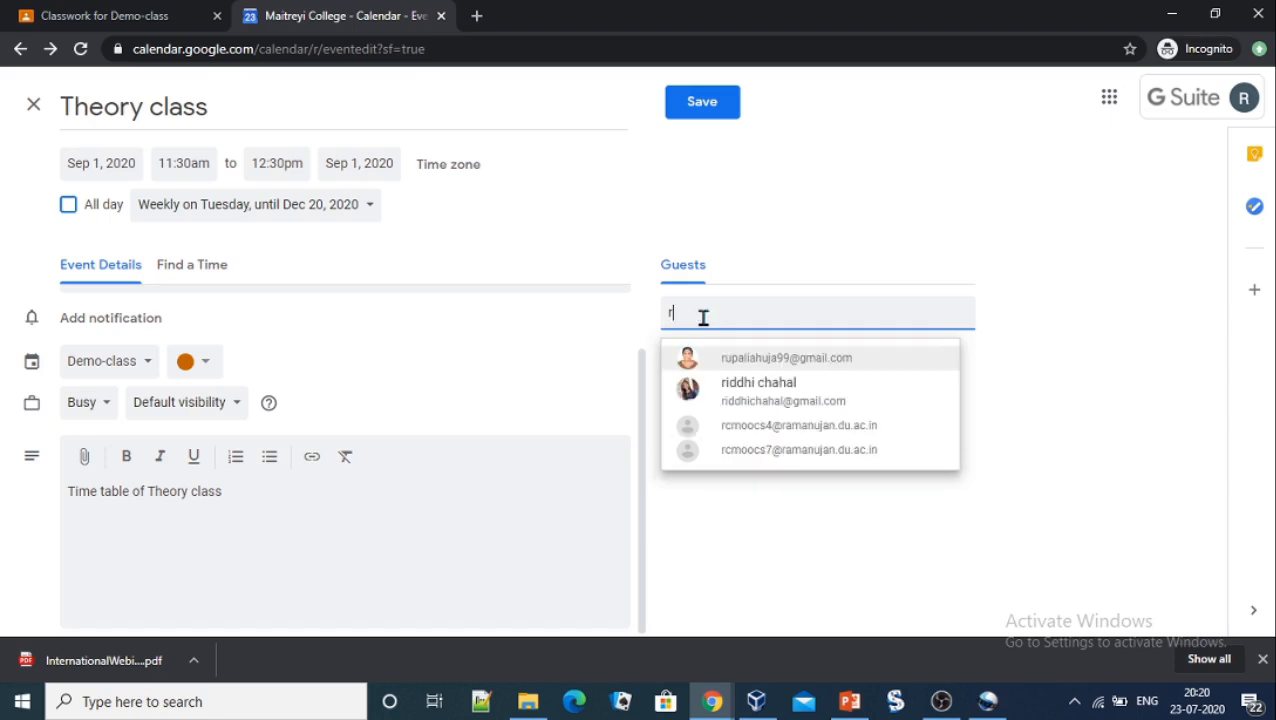
click(767, 362)
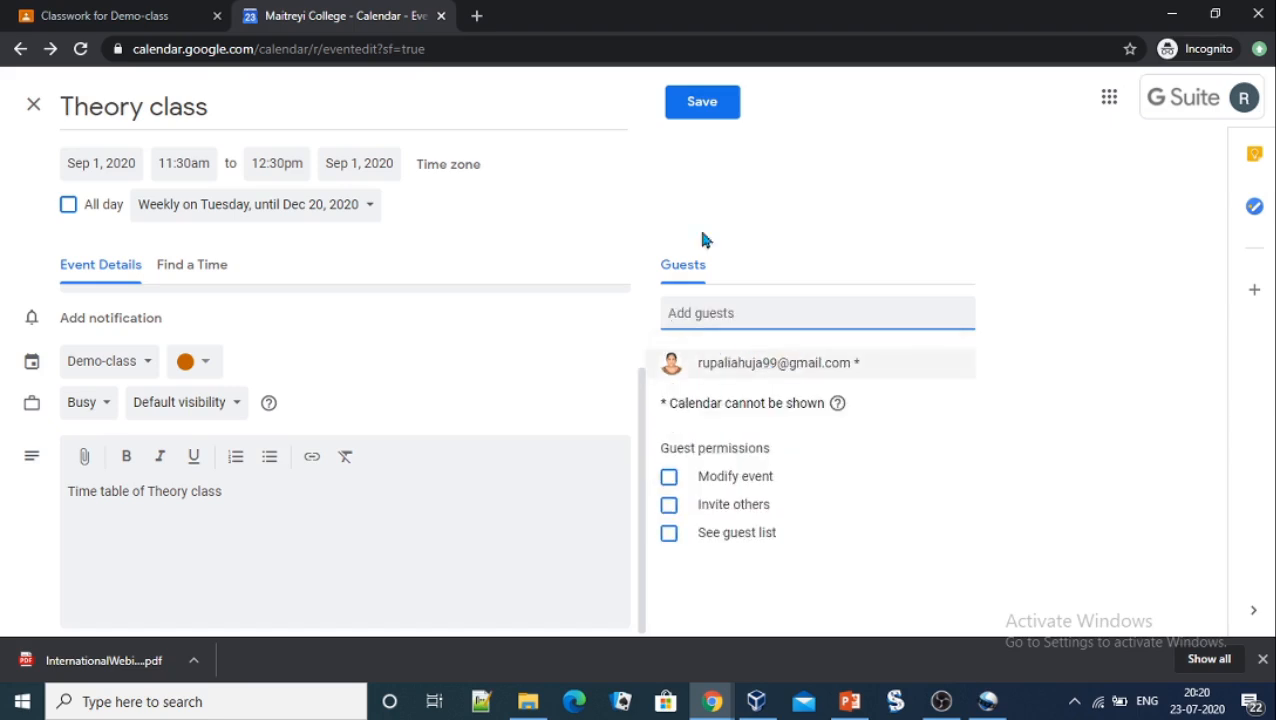
click(699, 109)
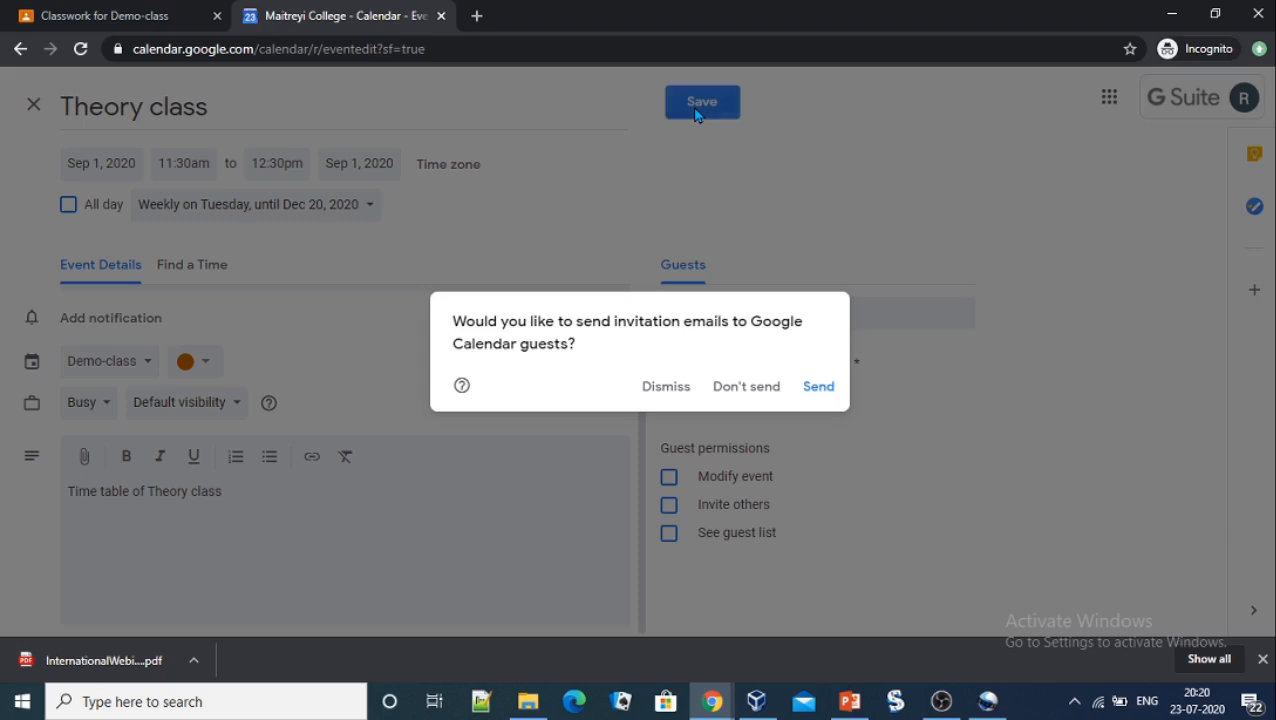
click(820, 389)
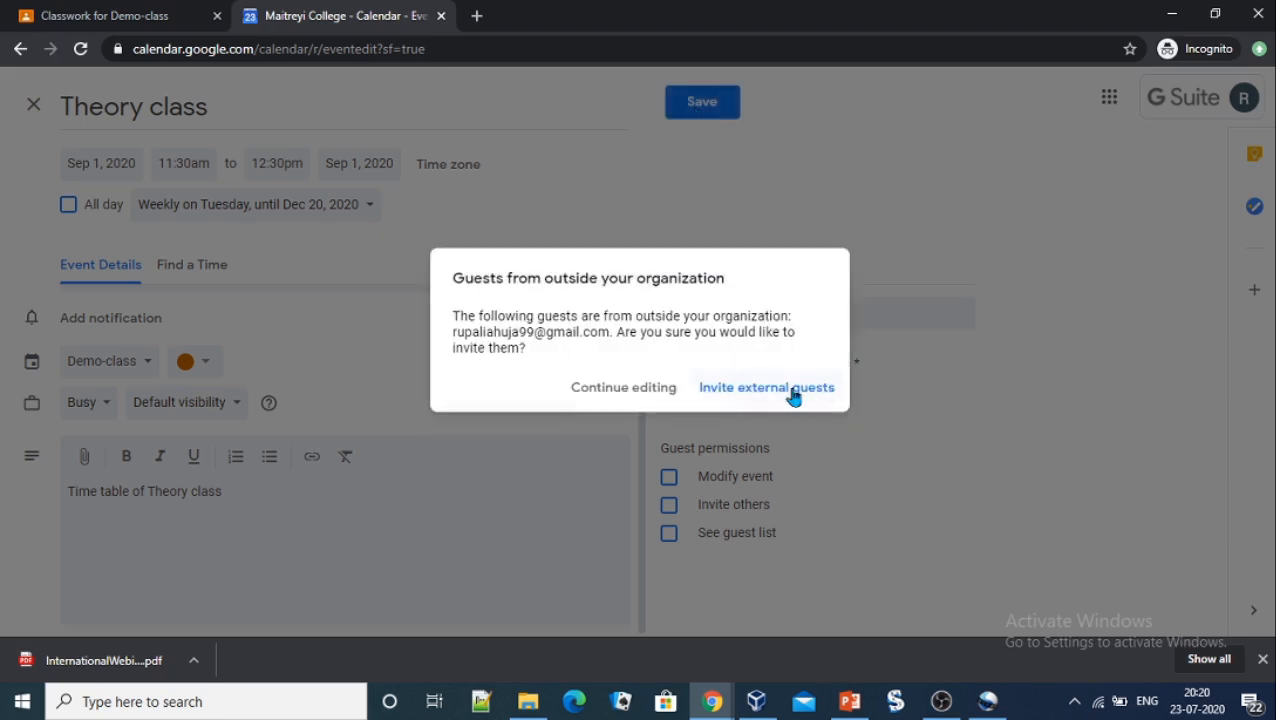
click(793, 397)
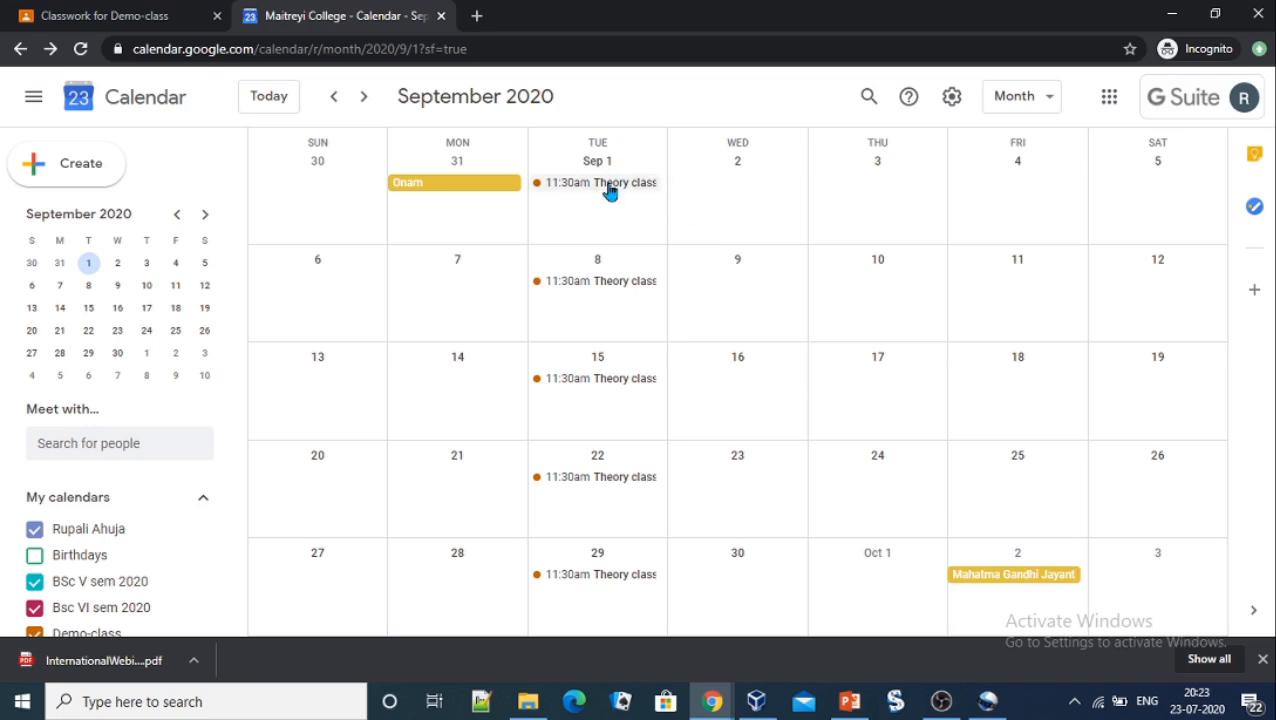
- Review the weekly Theory class entries from October to December 2020, checking the Meet link details of the December 15 and December 8 sessions
click(365, 96)
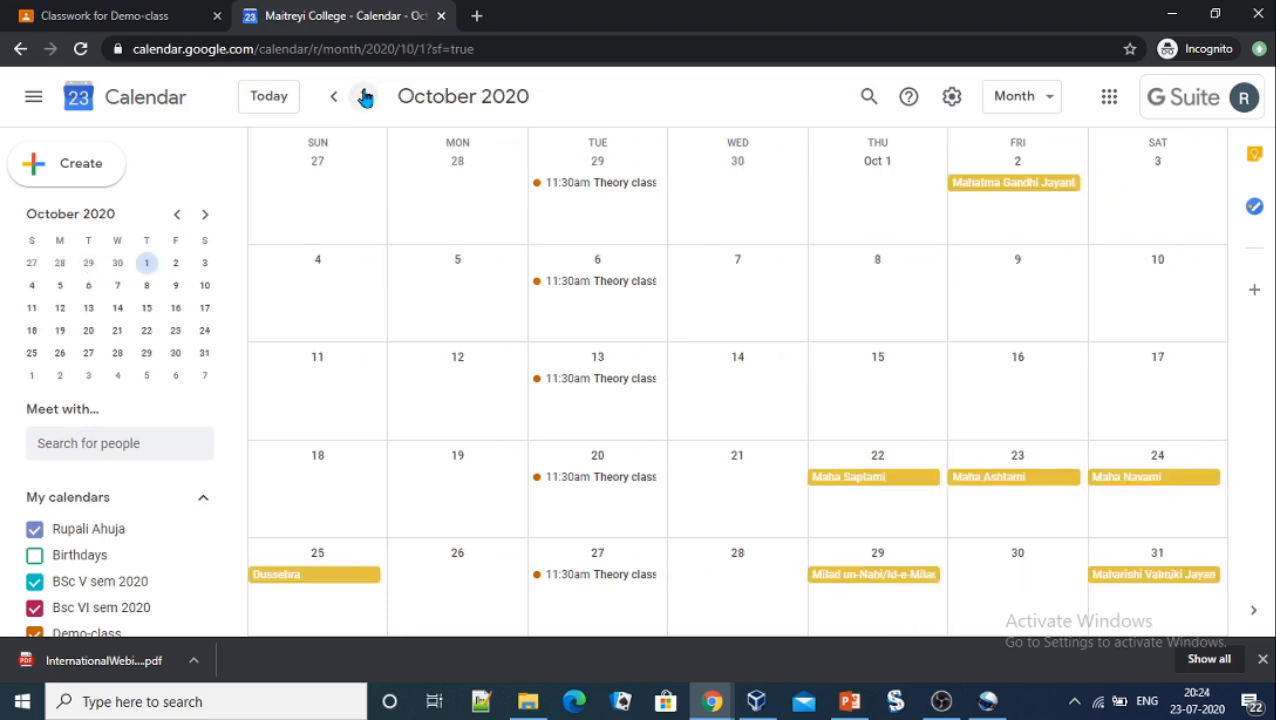
click(365, 96)
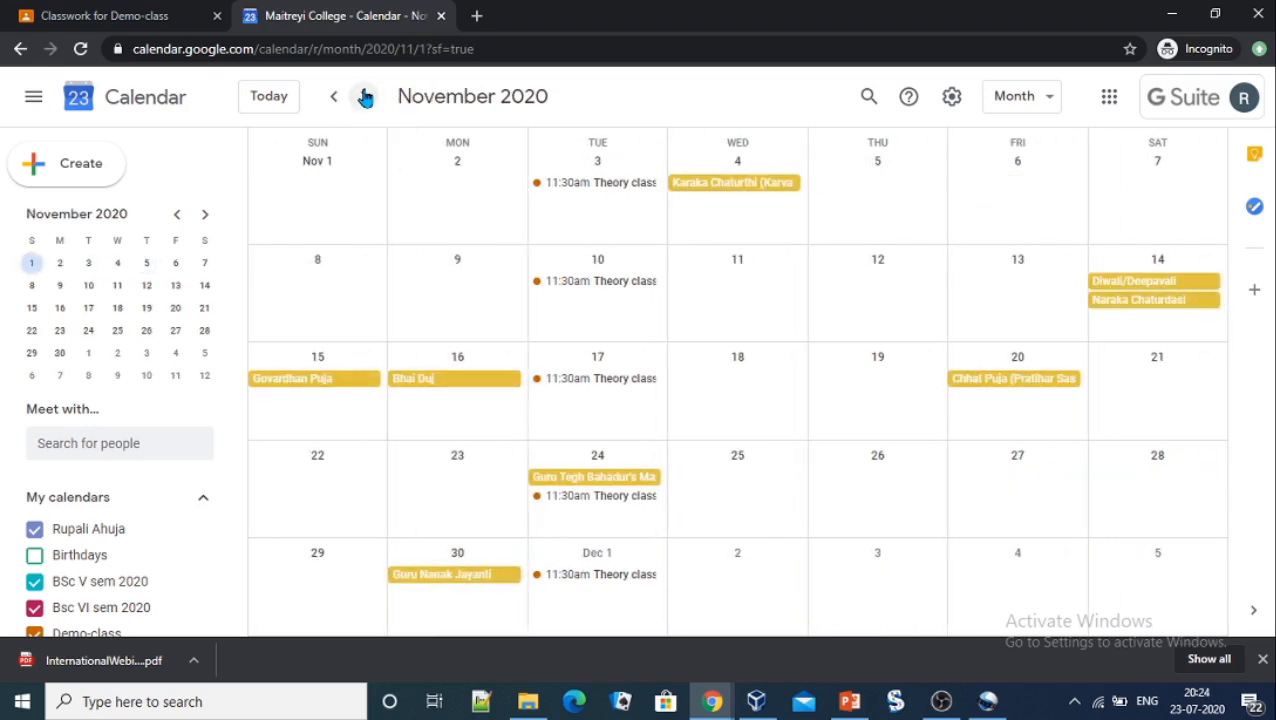
click(365, 96)
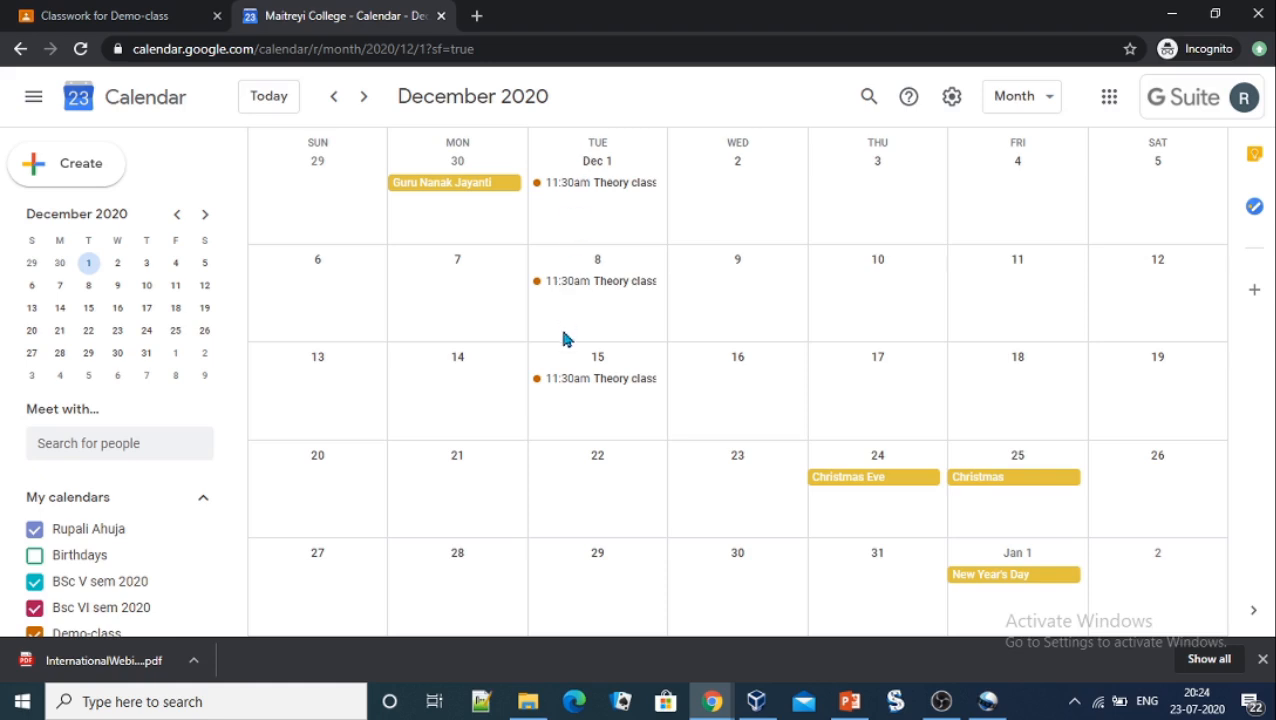
click(592, 380)
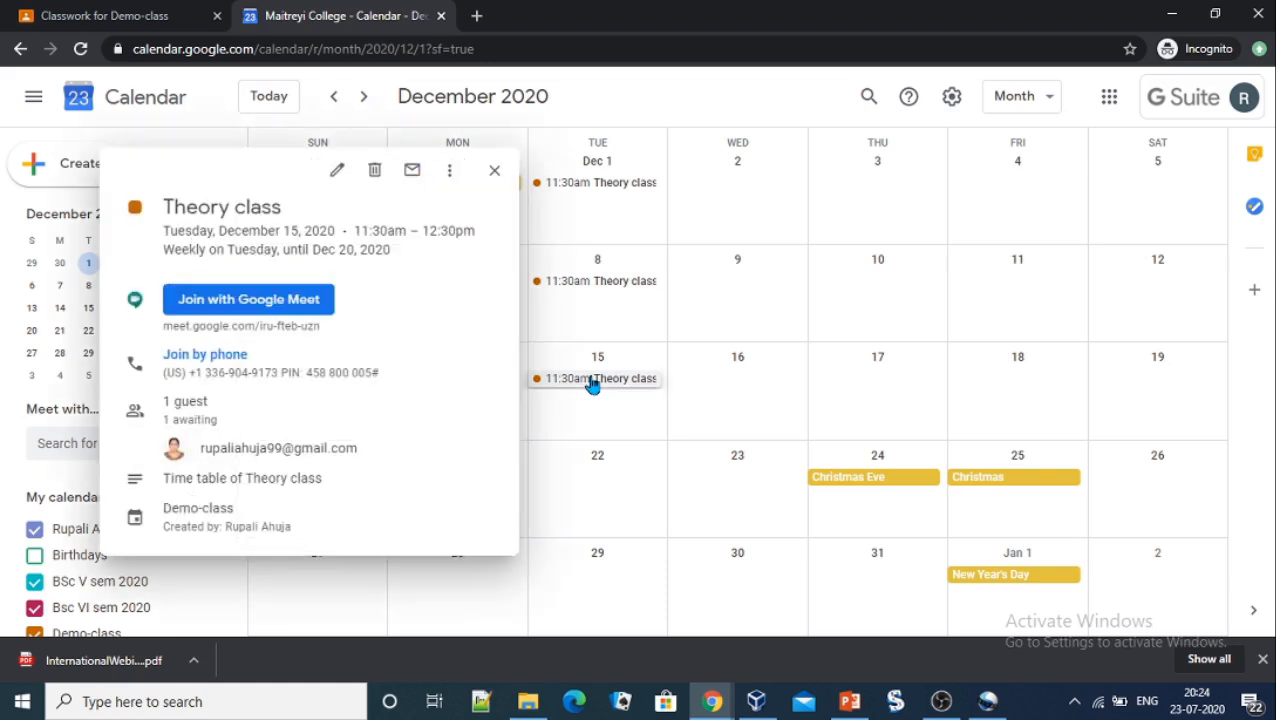
mouse_move(239, 322)
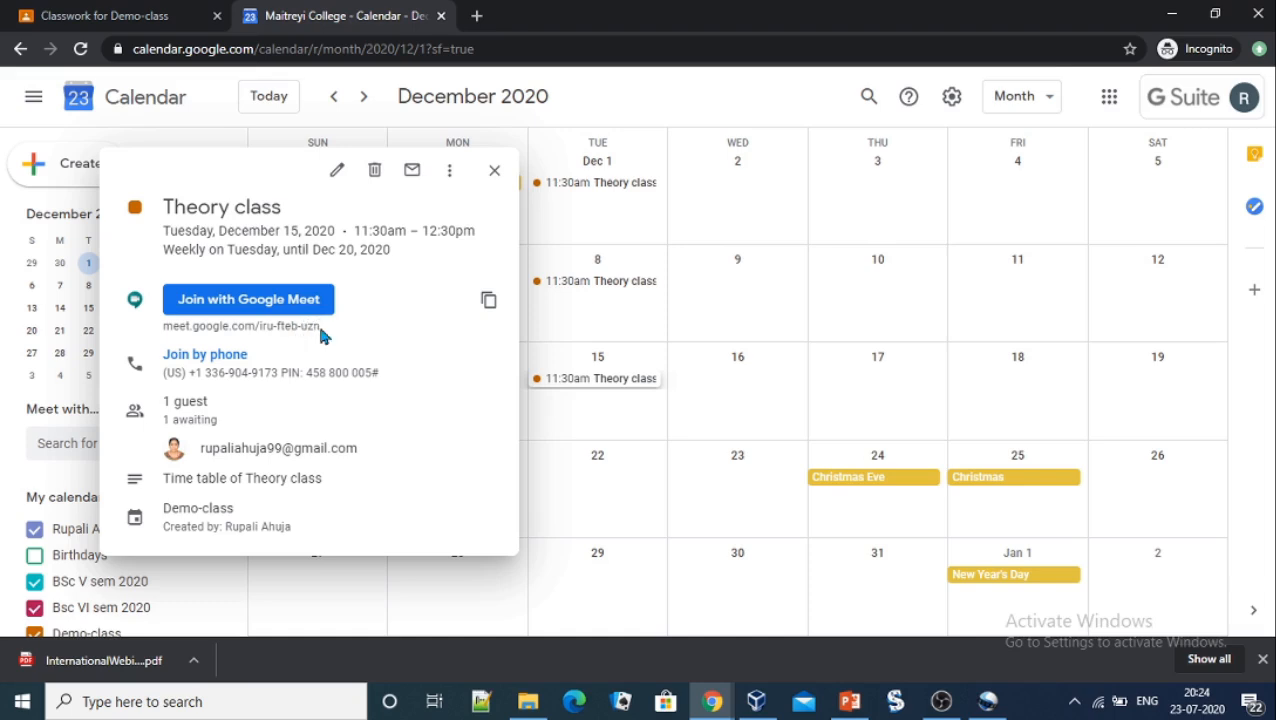
click(494, 170)
click(578, 282)
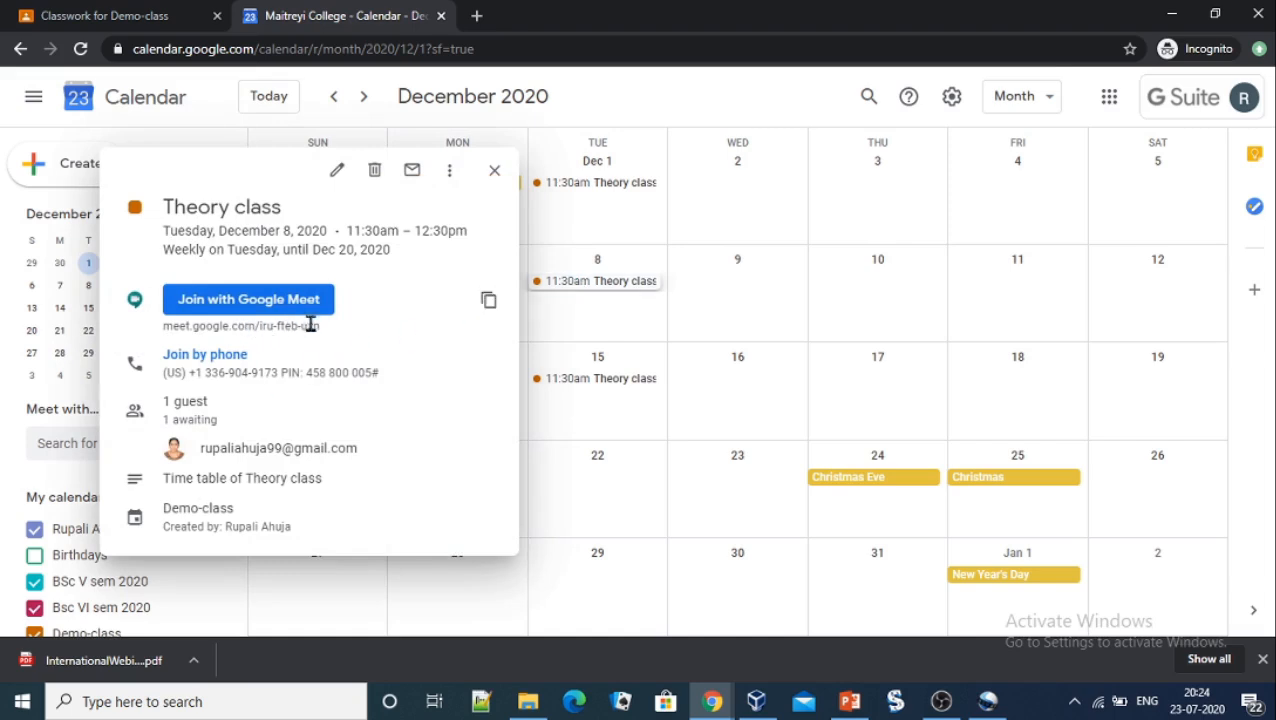
click(492, 173)
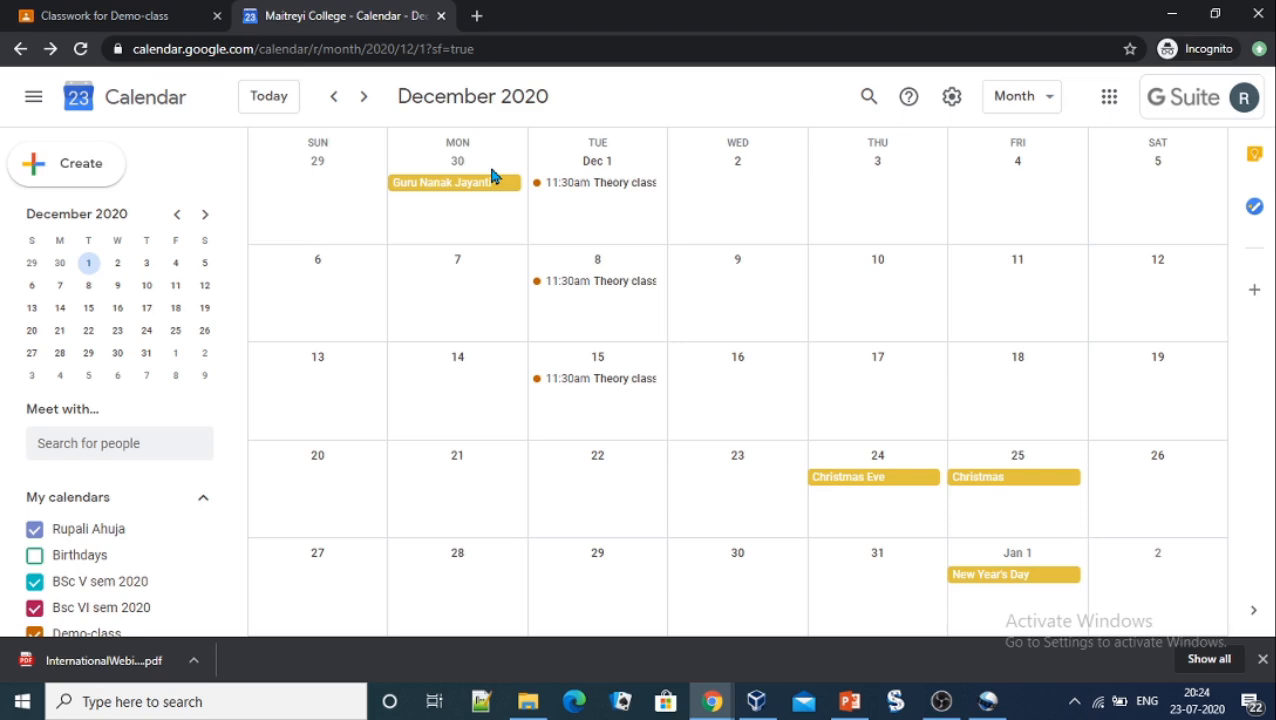